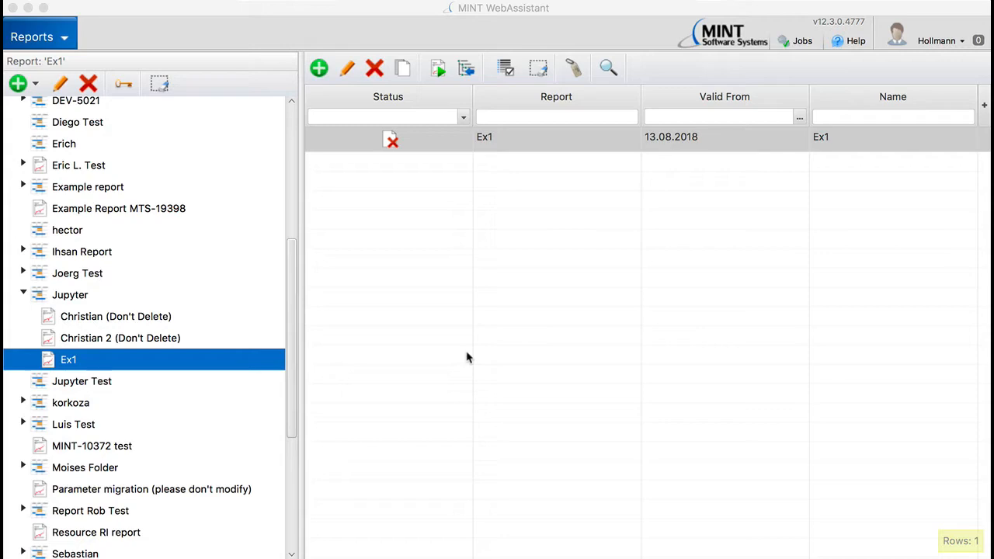
- Open the Ex1 report for editing, execute its query and send the resulting data to Jupyter
{"action": "double_click", "coordinate": [470, 139]}
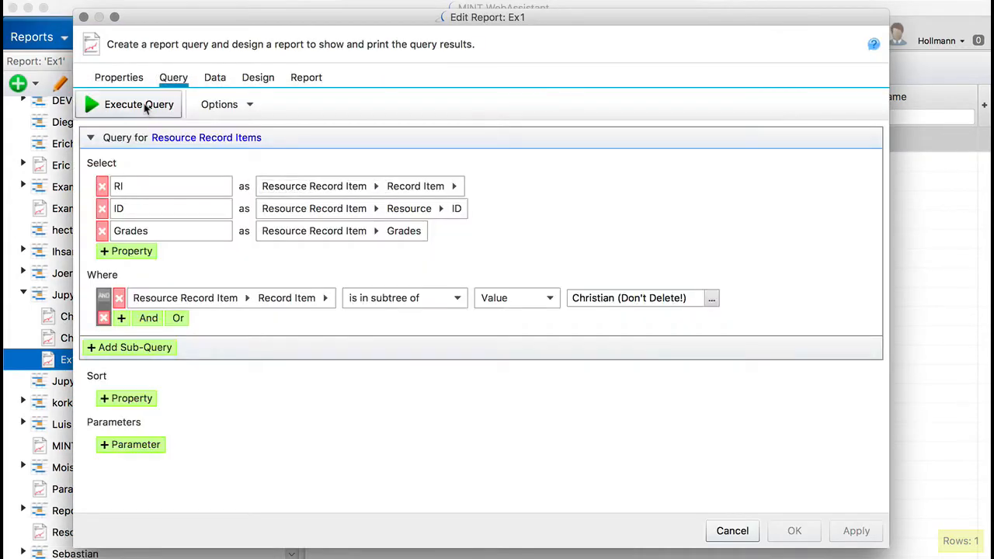
{"action": "left_click", "coordinate": [147, 104]}
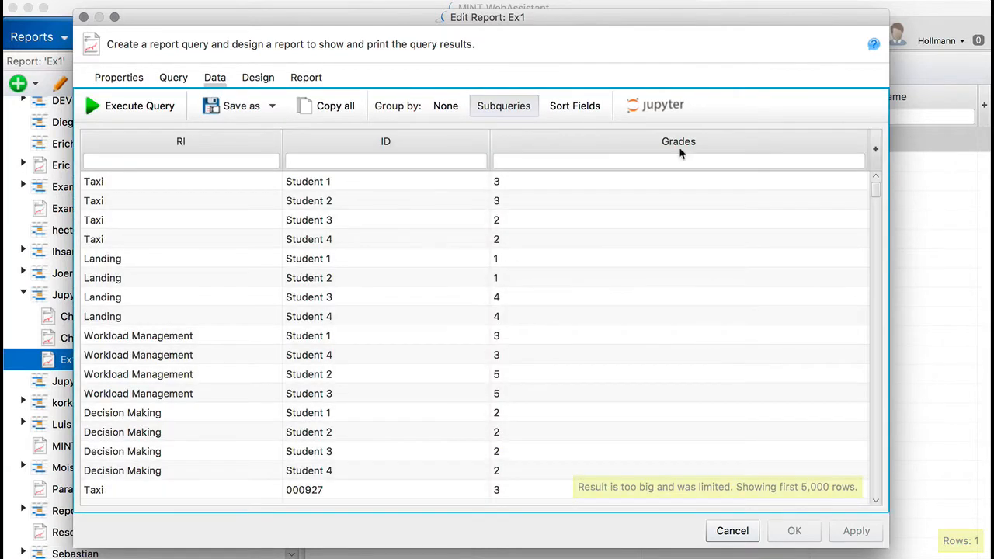
{"action": "left_click", "coordinate": [656, 104]}
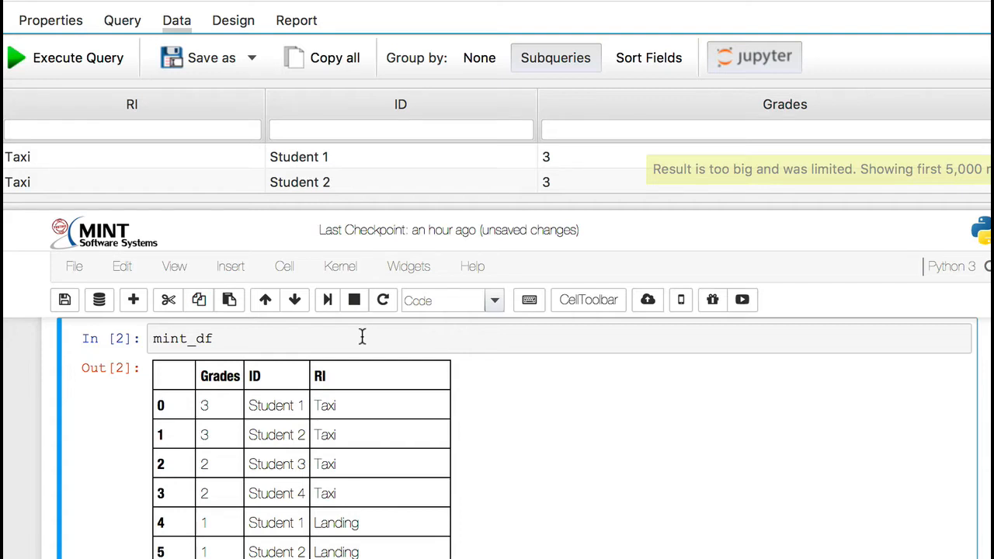
- Replace the mint_df code cell with a rendered Markdown level-two heading reading "describe mint_df"
{"action": "left_click_drag", "start_coordinate": [281, 342], "coordinate": [149, 338]}
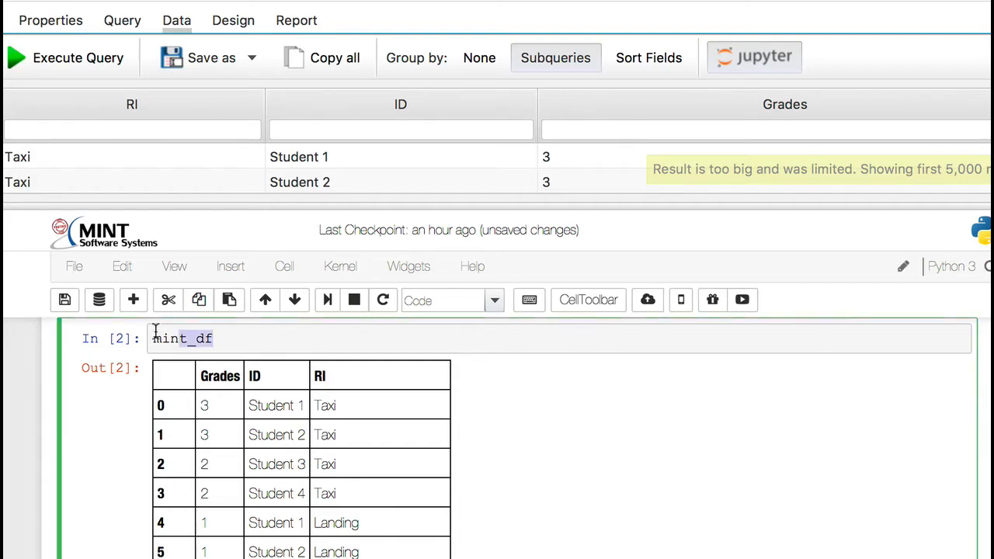
{"action": "key", "text": "BackSpace"}
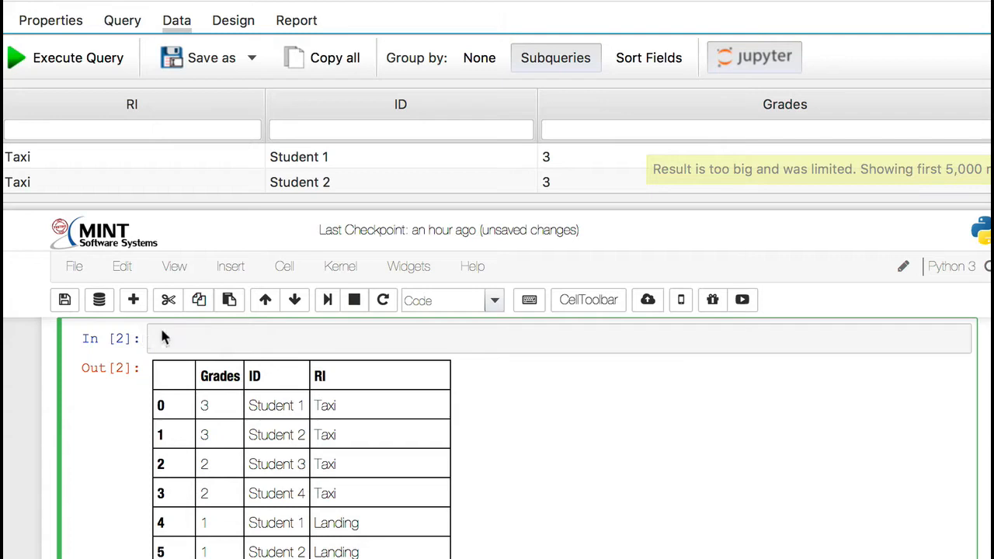
{"action": "left_click", "coordinate": [489, 300]}
{"action": "left_click", "coordinate": [471, 362]}
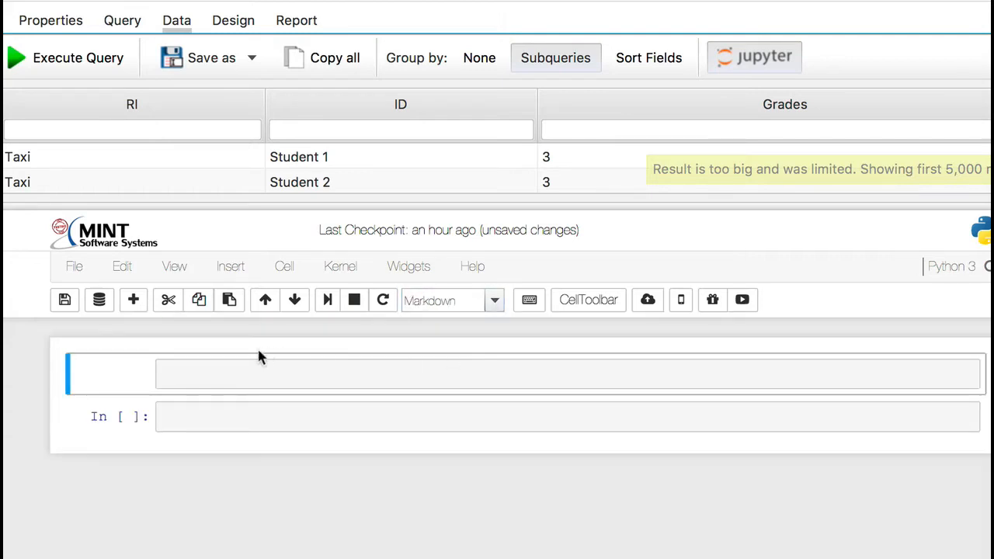
{"action": "left_click", "coordinate": [347, 374]}
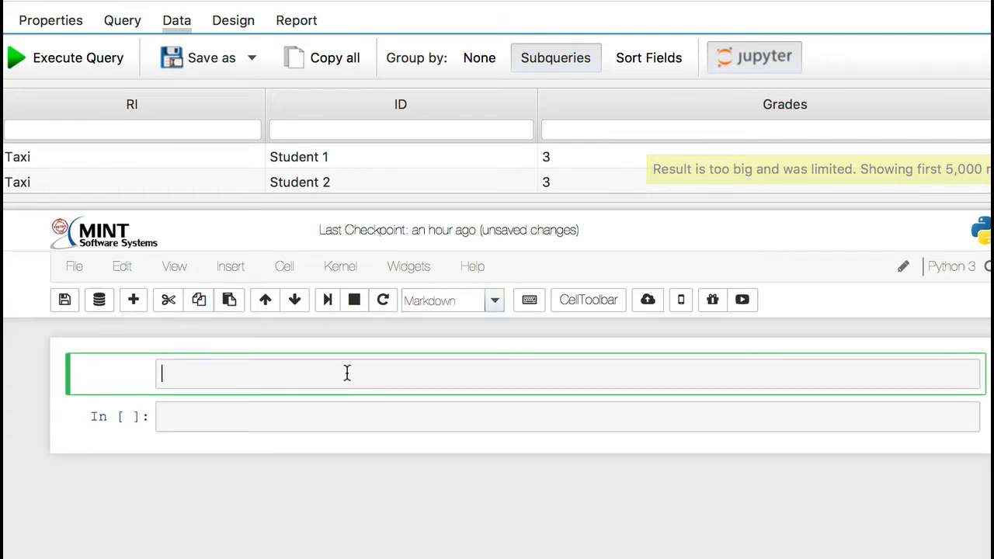
{"action": "type", "text": "##"}
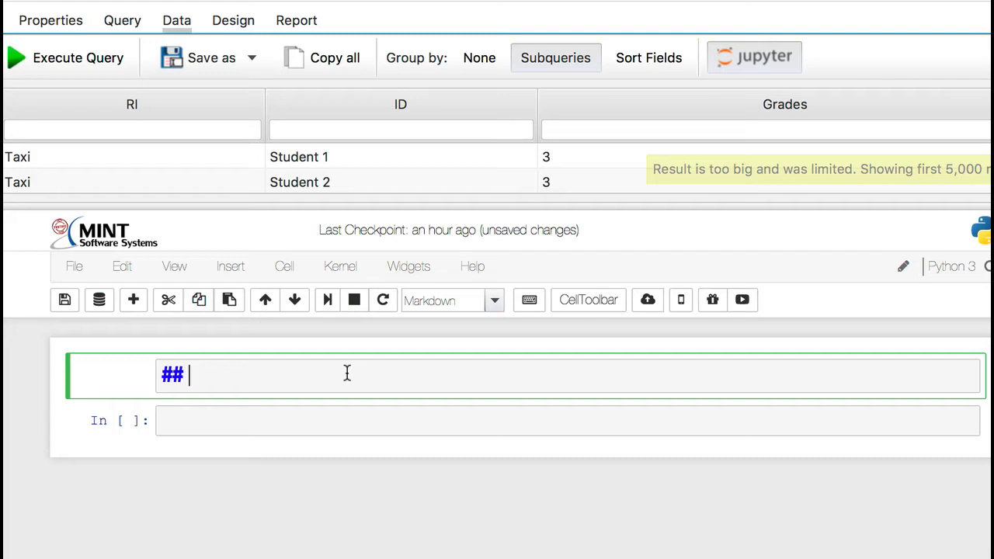
{"action": "type", "text": " describe m"}
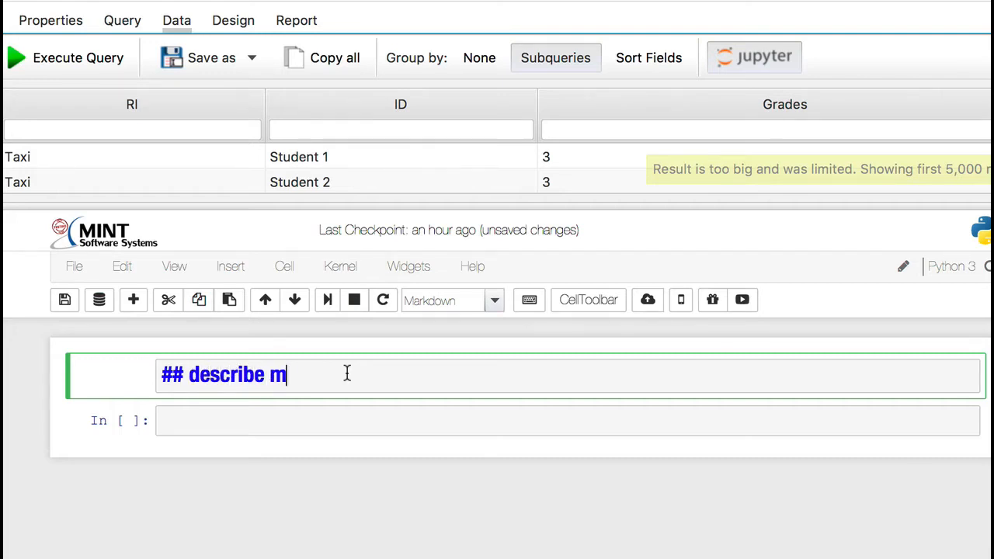
{"action": "type", "text": "int_df"}
{"action": "key", "text": "shift+Return"}
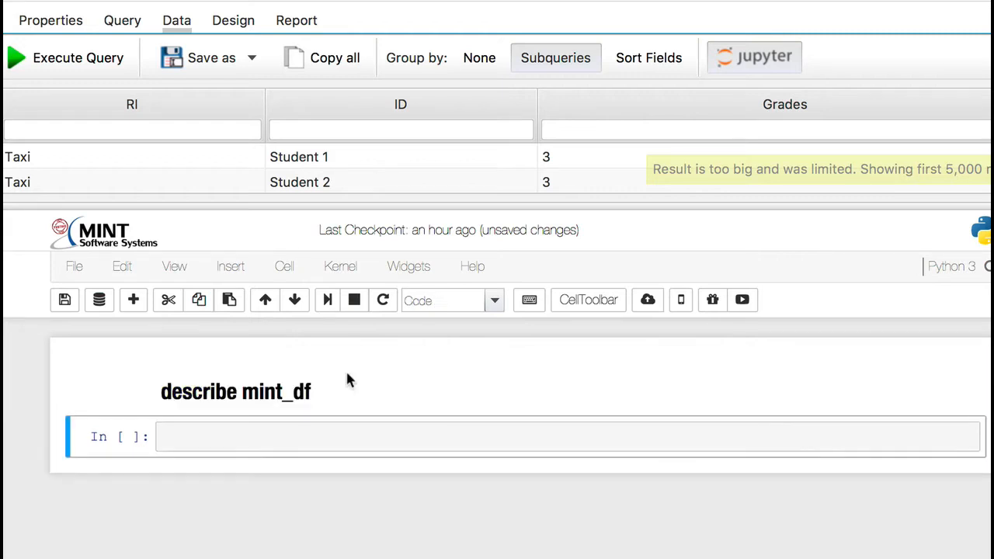
- Run mint_df.info() in the code cell below the "describe mint_df" heading
{"action": "left_click", "coordinate": [124, 439]}
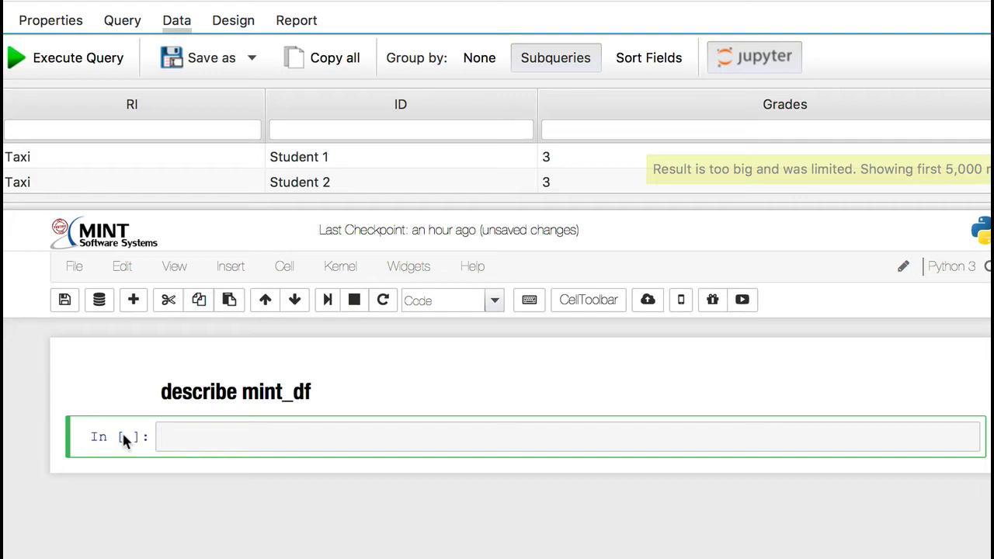
{"action": "type", "text": "mint_df.info("}
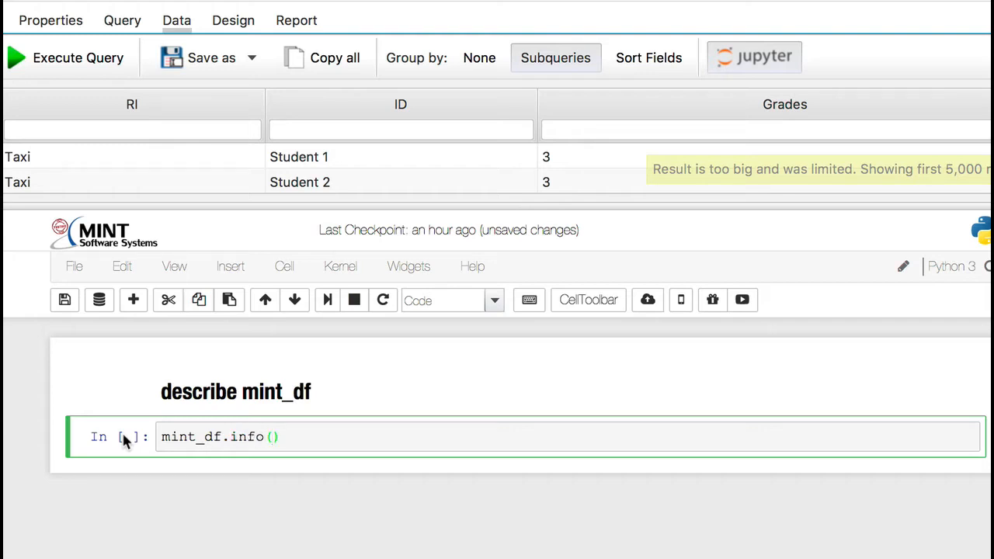
{"action": "type", "text": ")"}
{"action": "key", "text": "shift+Return"}
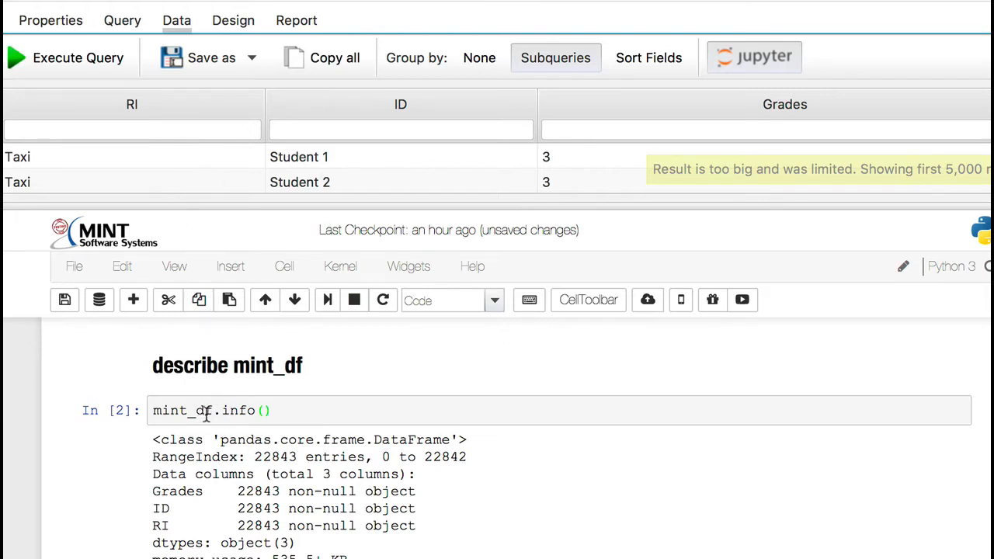
{"action": "key", "text": "shift+Return"}
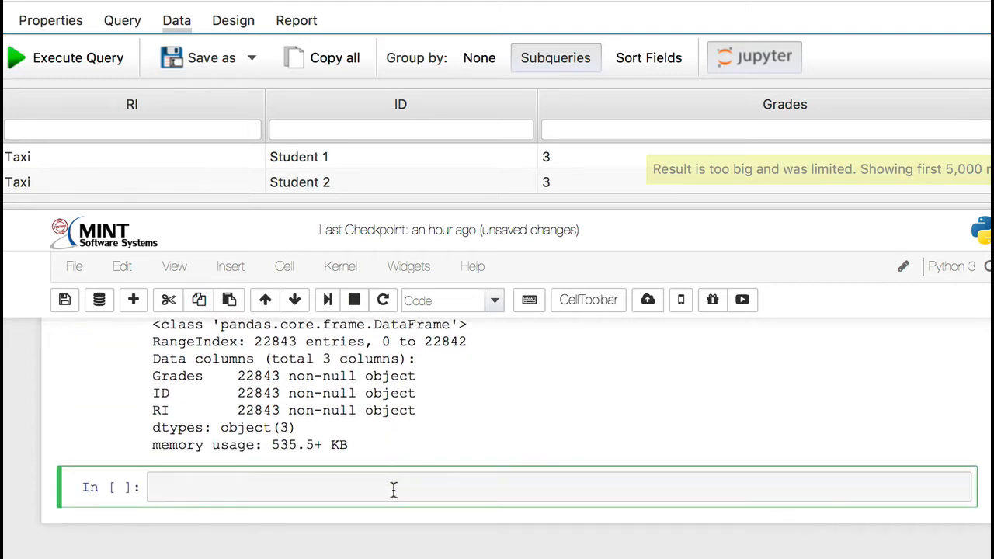
- Turn the empty cell below the info output into a rendered Markdown level-two heading reading "select * from mint_df"
{"action": "scroll", "coordinate": [394, 490], "scroll_direction": "up", "scroll_amount": 1}
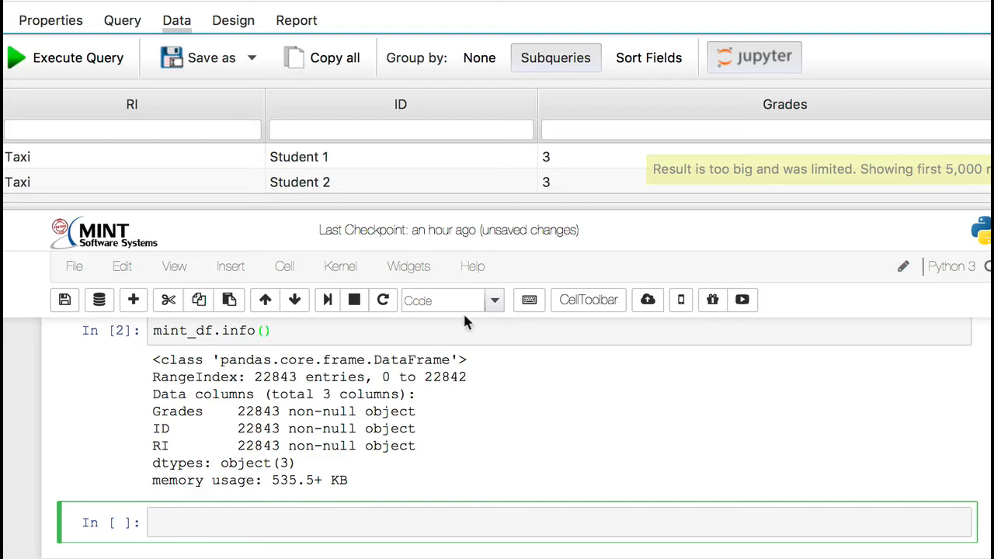
{"action": "left_click", "coordinate": [489, 302]}
{"action": "left_click", "coordinate": [435, 354]}
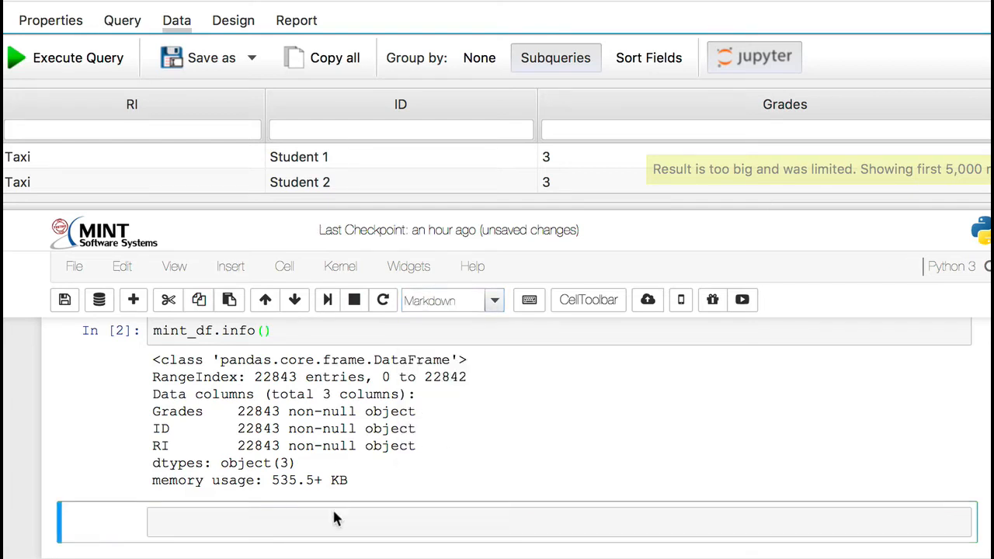
{"action": "type", "text": "##"}
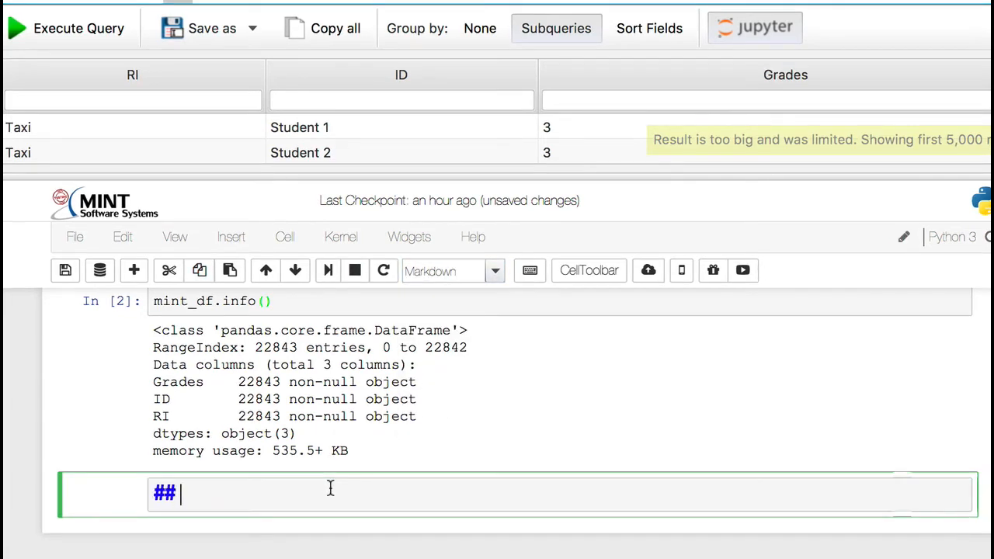
{"action": "type", "text": " select "}
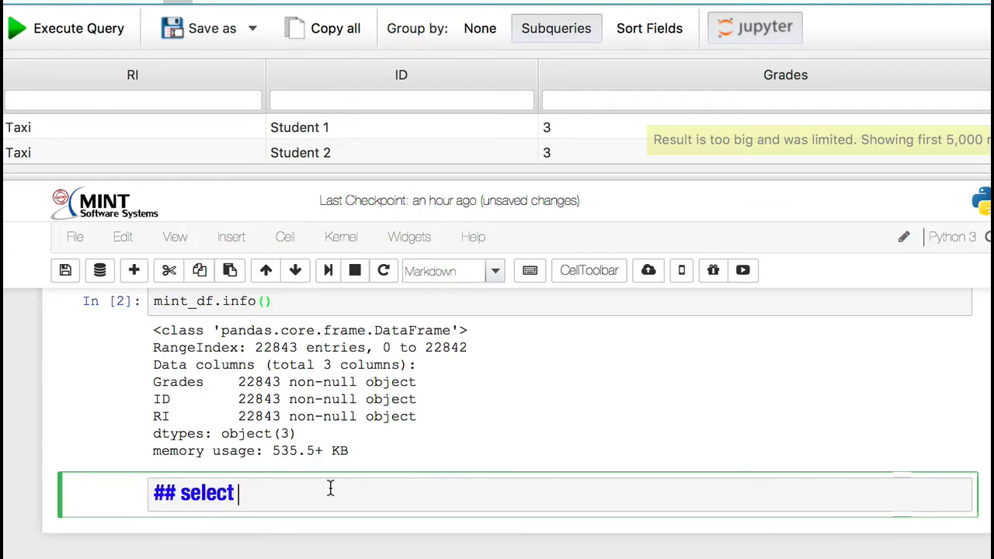
{"action": "type", "text": "* from"}
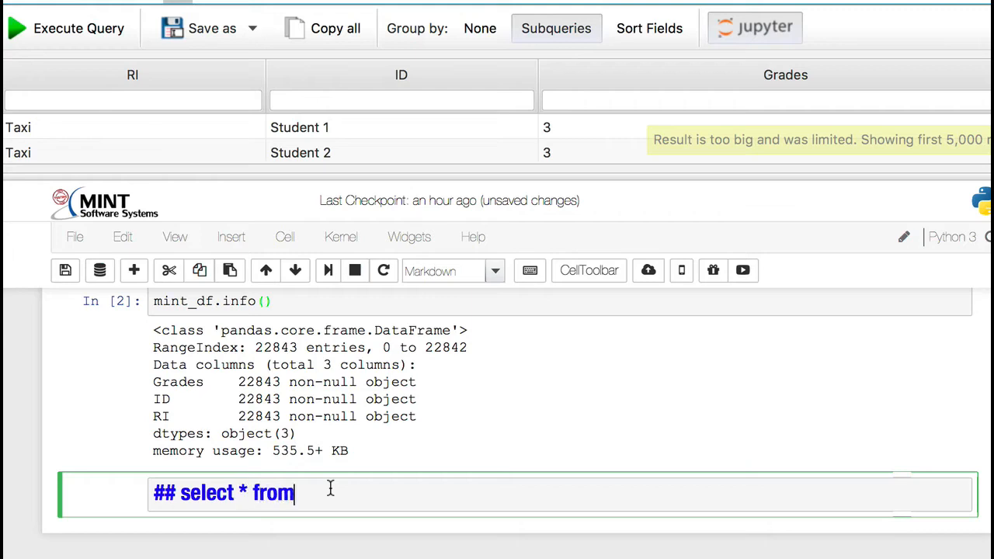
{"action": "type", "text": " mint_df"}
{"action": "key", "text": "shift+Return"}
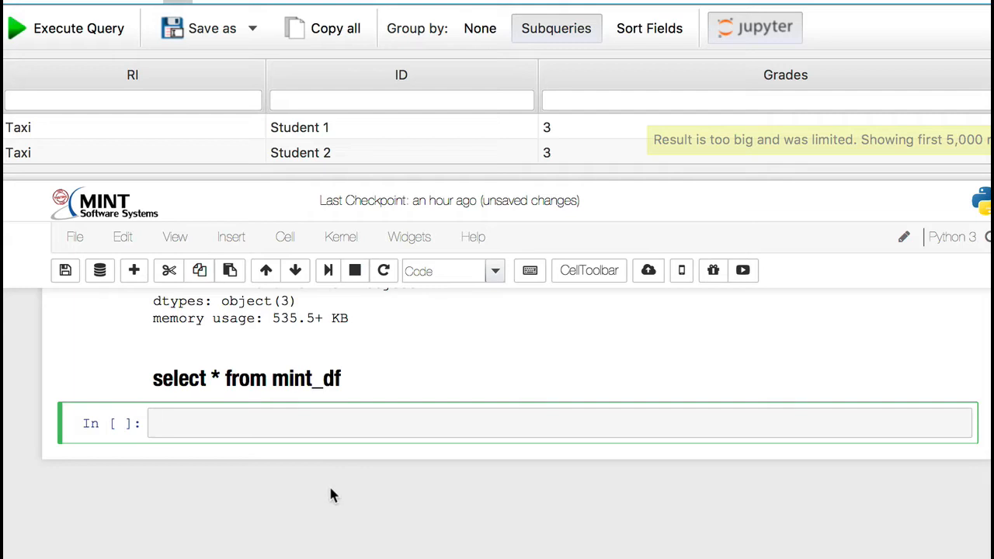
- Run mint_df in the code cell under the "select * from mint_df" heading to output the whole dataframe
{"action": "type", "text": "mint_df"}
{"action": "key", "text": "shift+Return"}
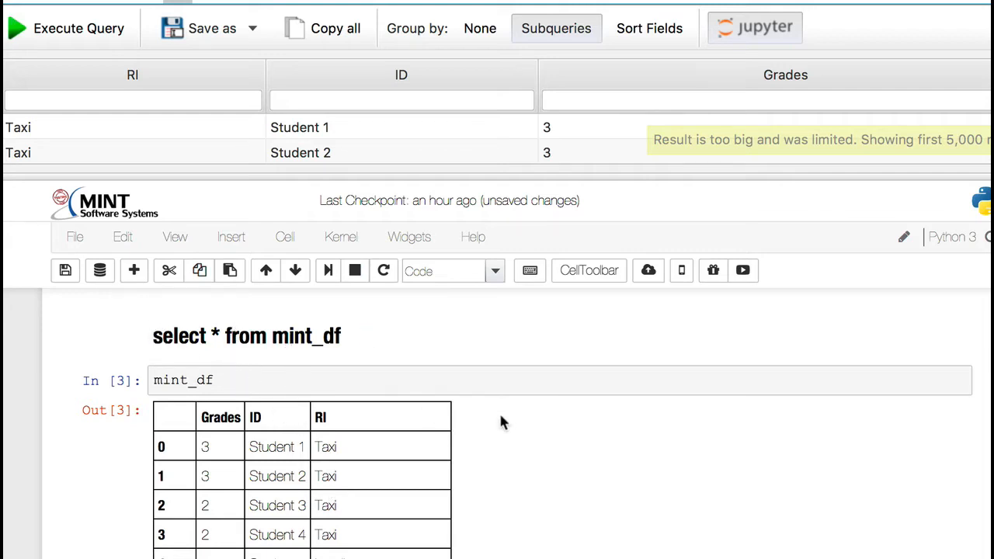
{"action": "scroll", "coordinate": [486, 429], "scroll_direction": "down", "scroll_amount": 3}
{"action": "scroll", "coordinate": [486, 429], "scroll_direction": "up", "scroll_amount": 3}
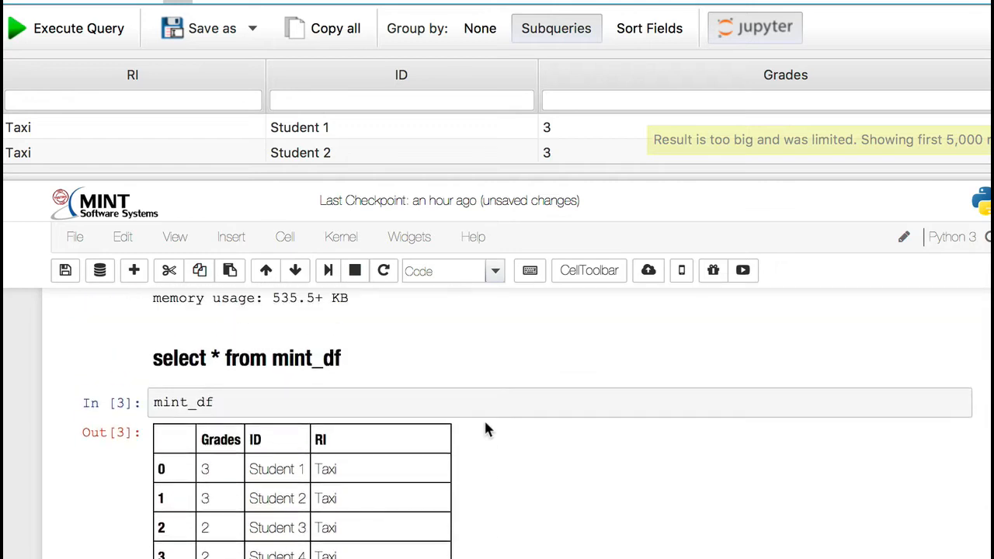
{"action": "scroll", "coordinate": [485, 429], "scroll_direction": "down", "scroll_amount": 2}
{"action": "scroll", "coordinate": [485, 429], "scroll_direction": "down", "scroll_amount": 1}
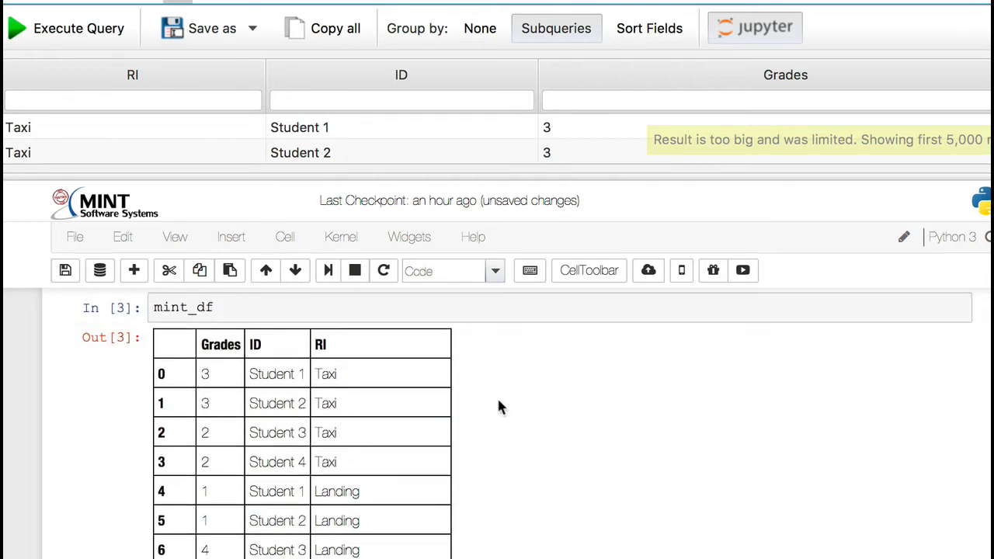
- Run mint_df.head(3) in the empty cell below the full table to output only the first three rows
{"action": "scroll", "coordinate": [499, 401], "scroll_direction": "down", "scroll_amount": 20}
{"action": "scroll", "coordinate": [498, 402], "scroll_direction": "down", "scroll_amount": 10}
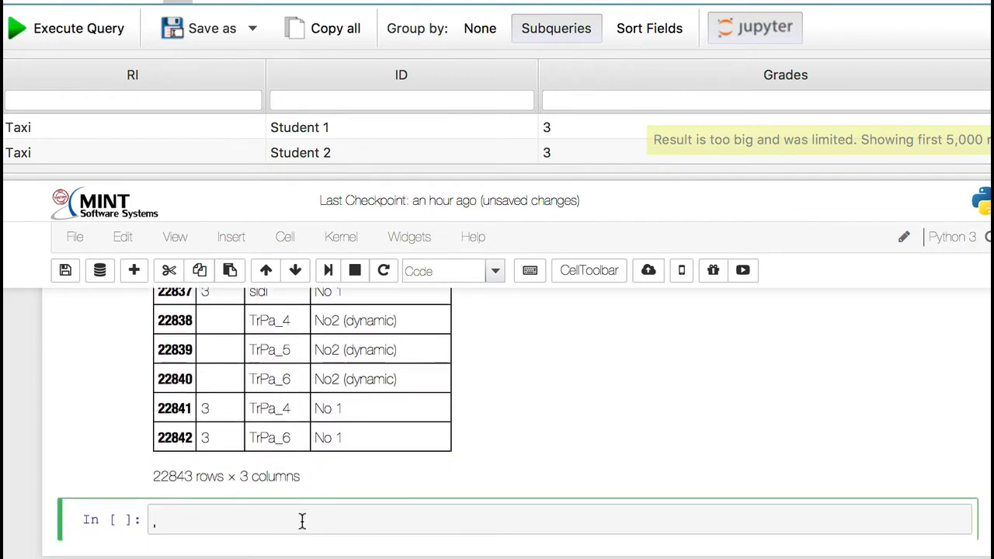
{"action": "type", "text": "mint_df.head"}
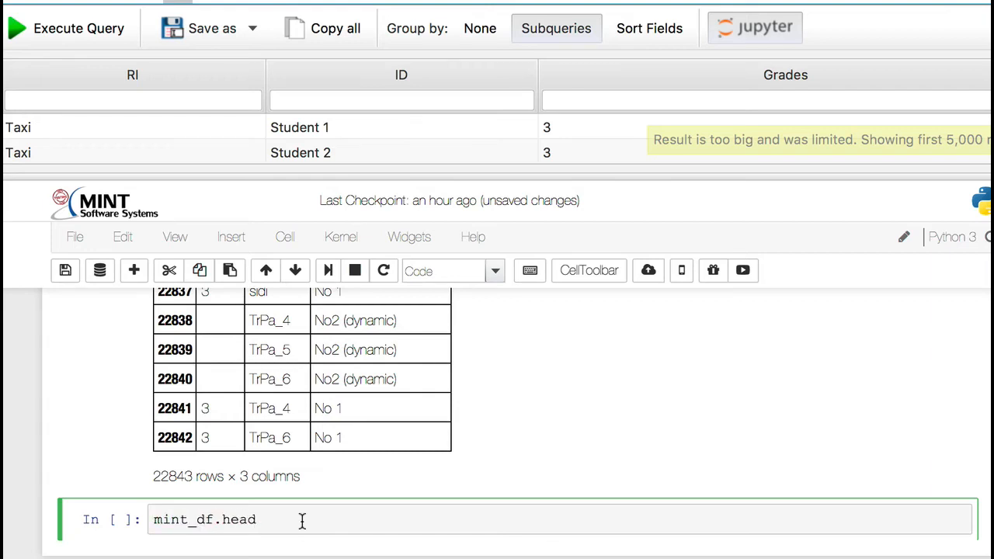
{"action": "type", "text": "(5"}
{"action": "key", "text": "BackSpace"}
{"action": "type", "text": "3"}
{"action": "key", "text": "shift+Return"}
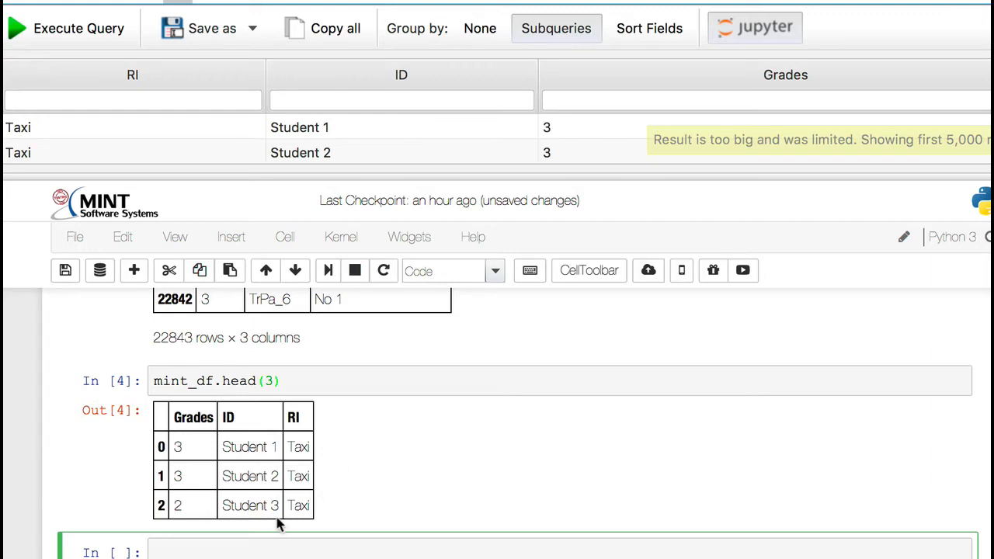
- Make the cell below the three-row table a rendered Markdown level-two heading reading "select Grades,RI from mint_df"
{"action": "scroll", "coordinate": [233, 545], "scroll_direction": "down", "scroll_amount": 2}
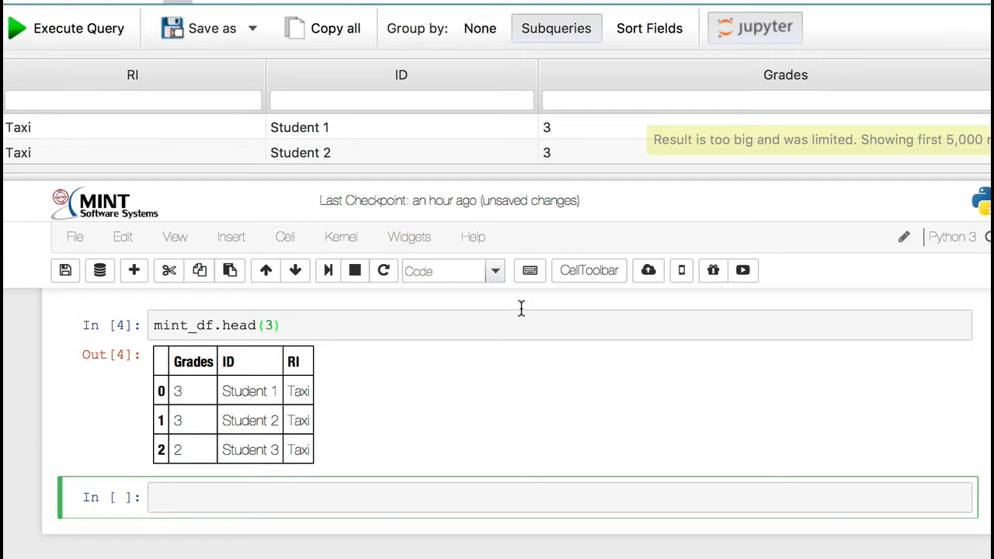
{"action": "left_click", "coordinate": [495, 271]}
{"action": "left_click", "coordinate": [473, 326]}
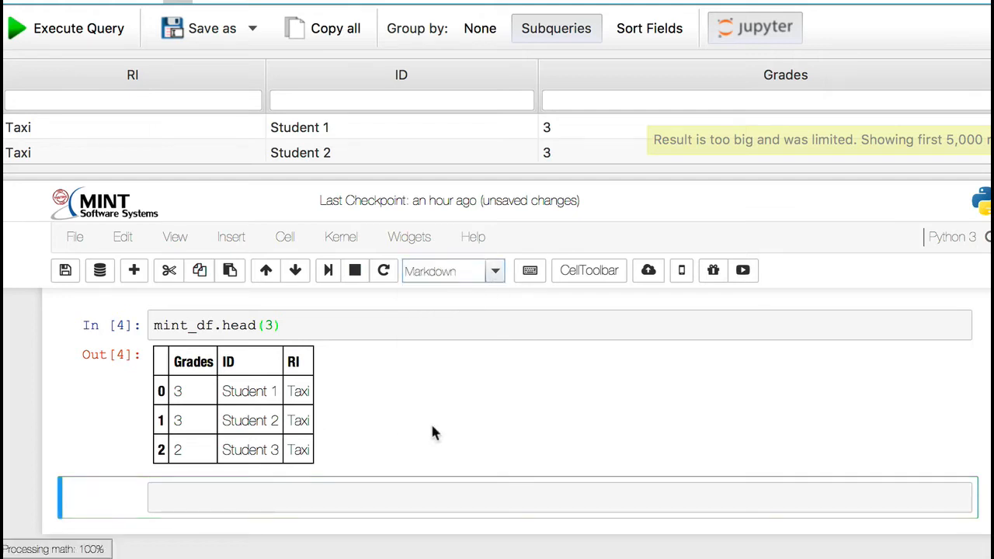
{"action": "left_click", "coordinate": [330, 500]}
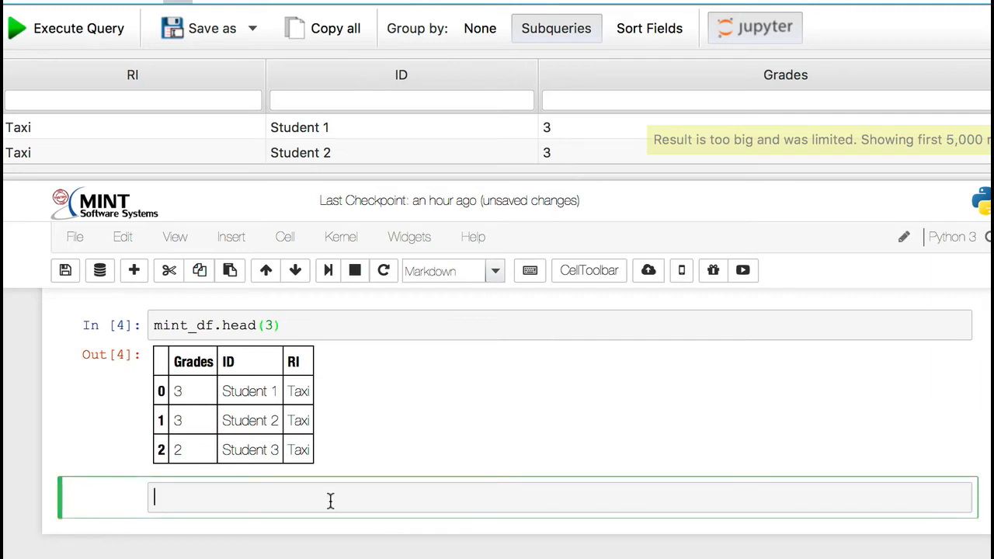
{"action": "type", "text": "## "}
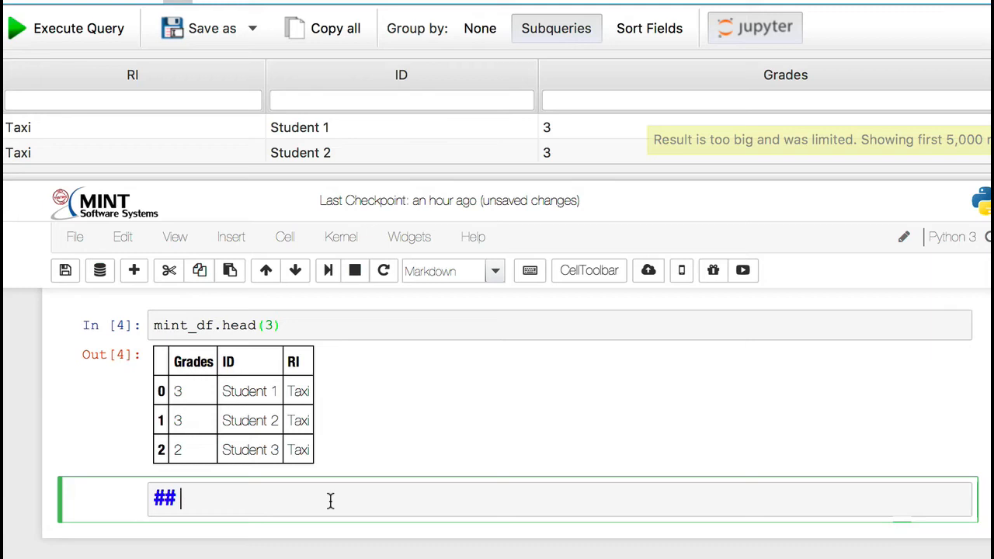
{"action": "type", "text": "select Grade"}
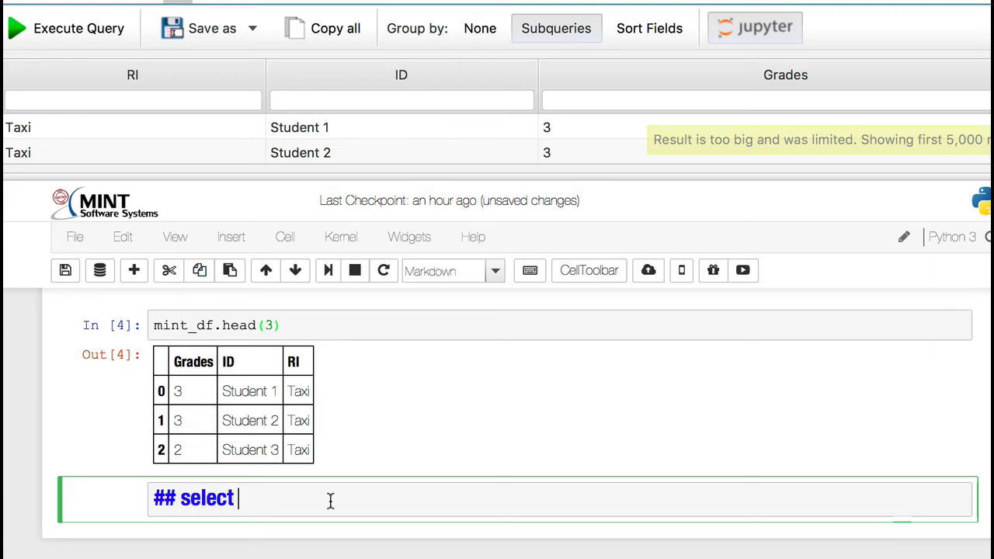
{"action": "type", "text": "s, "}
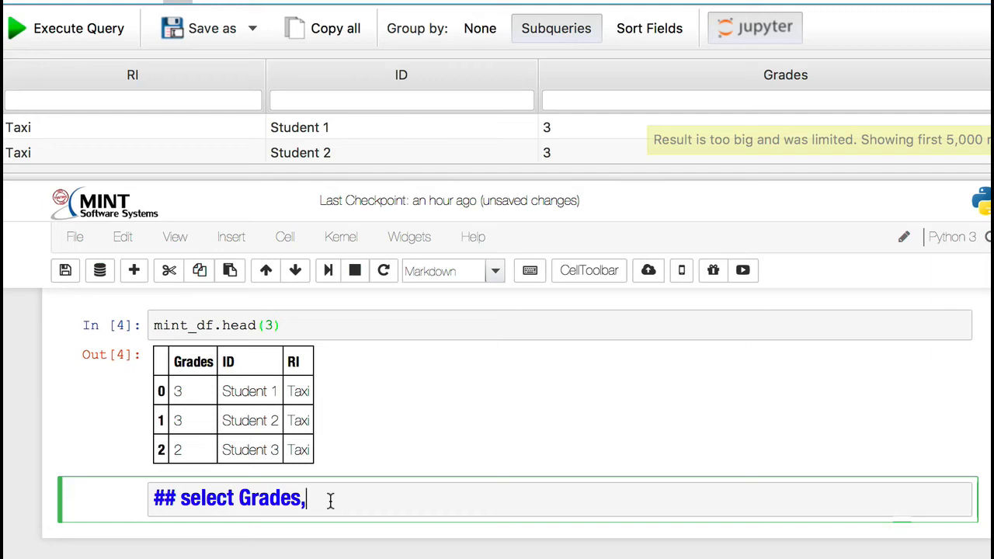
{"action": "type", "text": "RI from mint_df"}
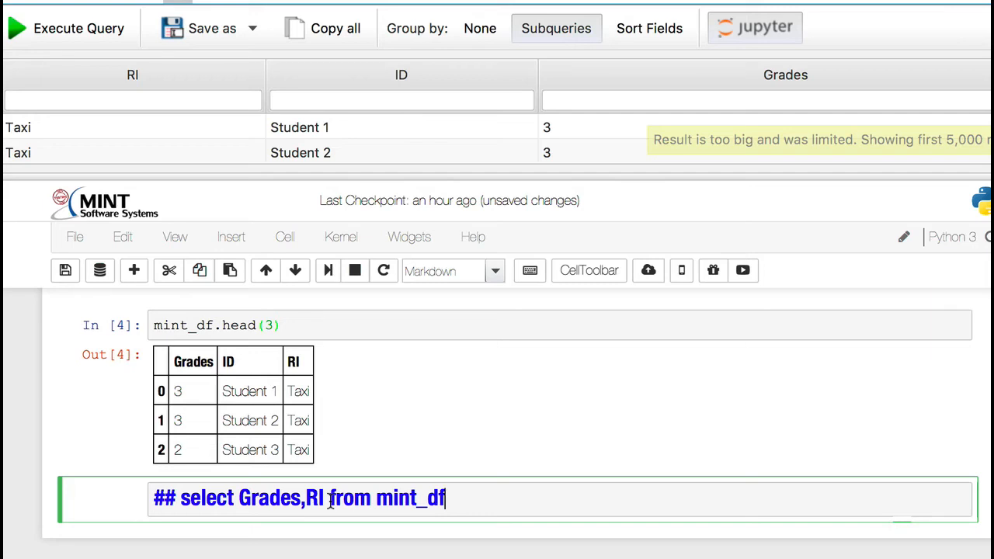
{"action": "key", "text": "shift+Return"}
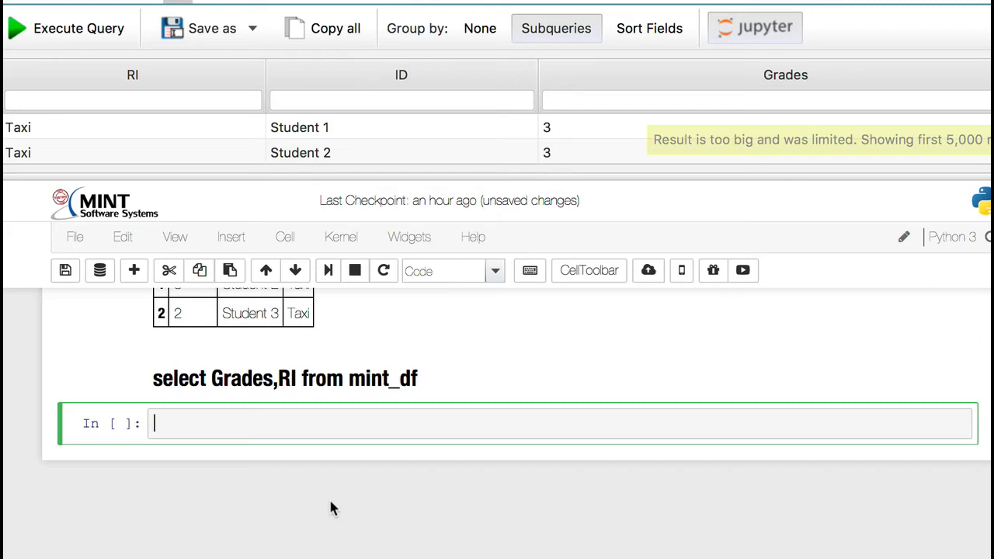
- Run mint_df[['Grades','RI']] in the code cell under the "select Grades,RI from mint_df" heading to output only those two columns
{"action": "type", "text": "mint_df["}
{"action": "type", "text": "['G"}
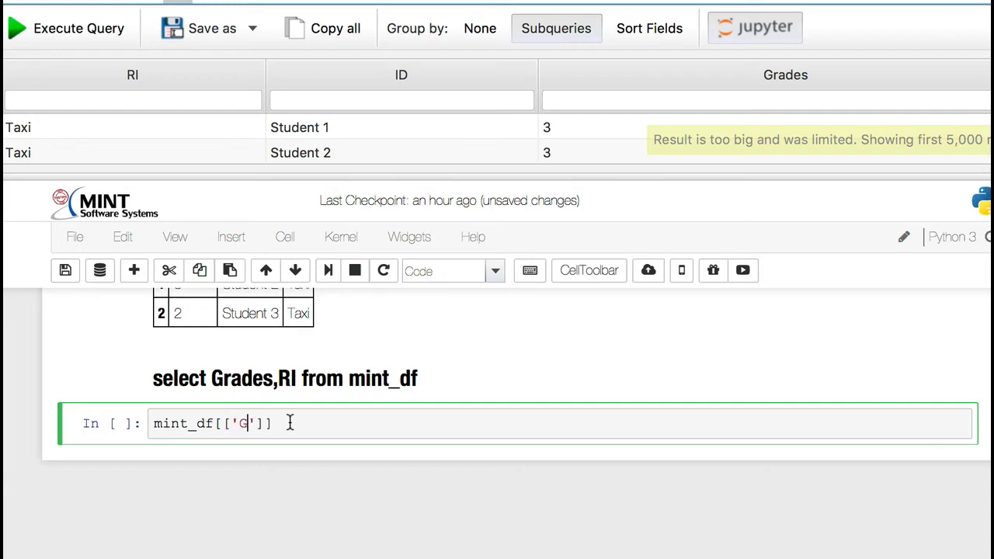
{"action": "type", "text": "rades','RI"}
{"action": "key", "text": "Right"}
{"action": "key", "text": "Right"}
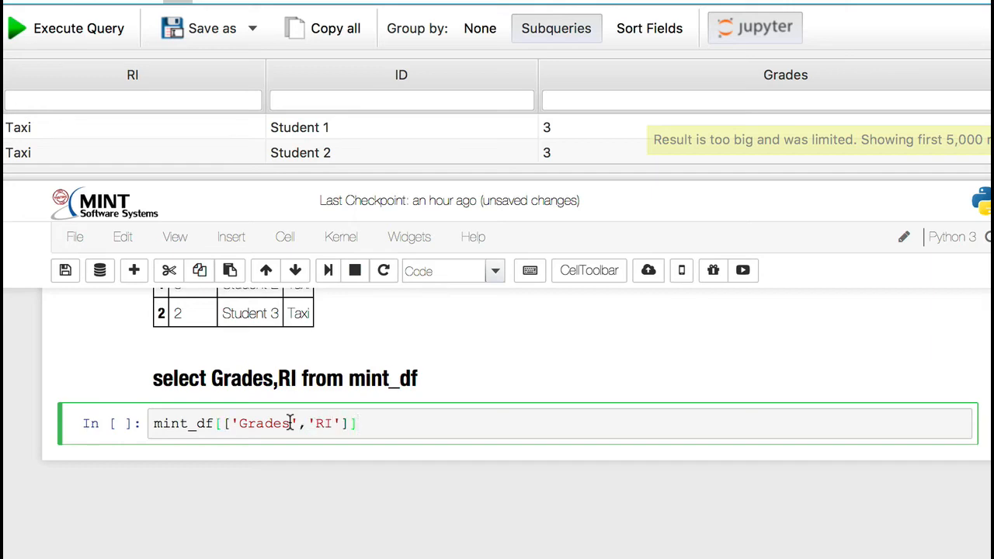
{"action": "key", "text": "shift+Return"}
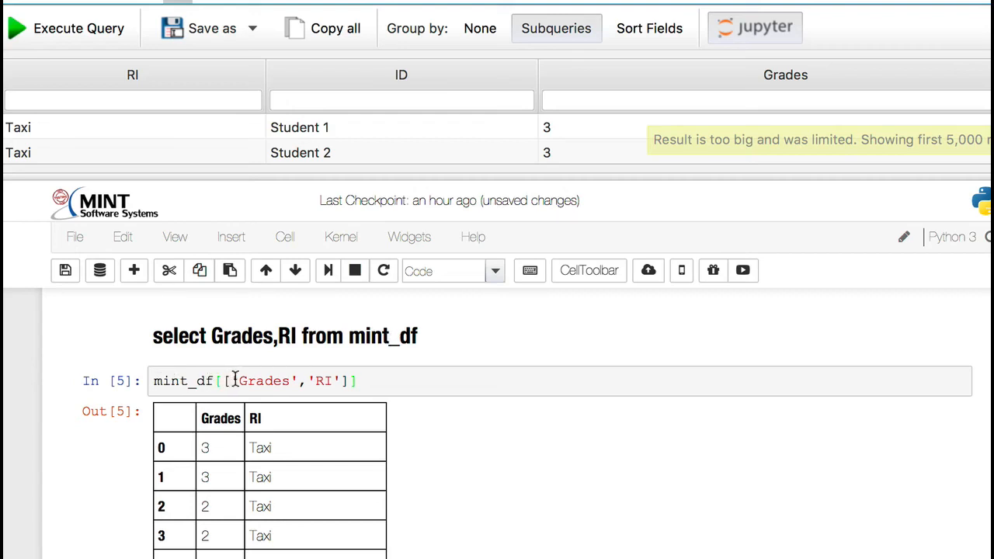
{"action": "left_click", "coordinate": [391, 380]}
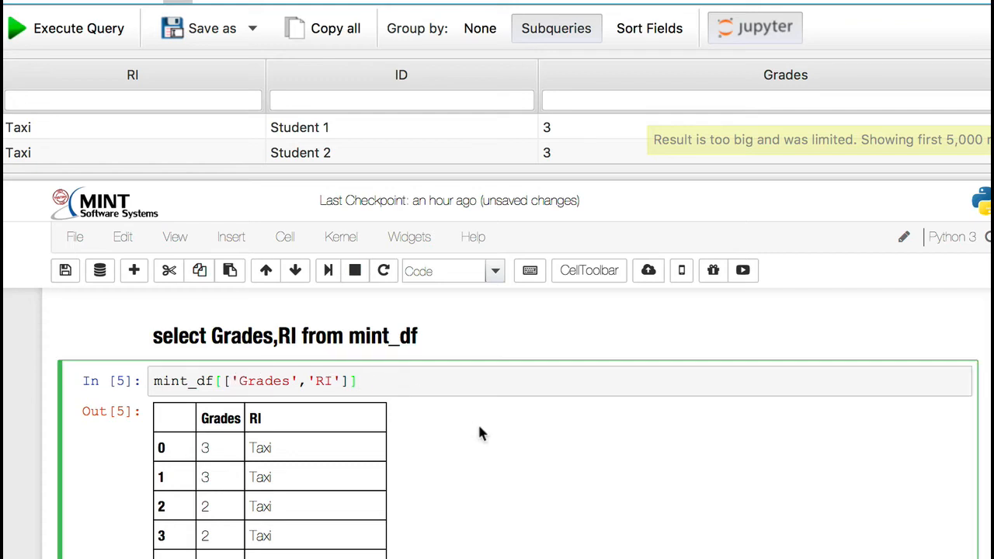
- Turn the empty cell below the two-column output into a rendered Markdown level-two heading reading "select * from mint_df where Grades = 3"
{"action": "scroll", "coordinate": [478, 422], "scroll_direction": "down", "scroll_amount": 5}
{"action": "scroll", "coordinate": [478, 422], "scroll_direction": "down", "scroll_amount": 15}
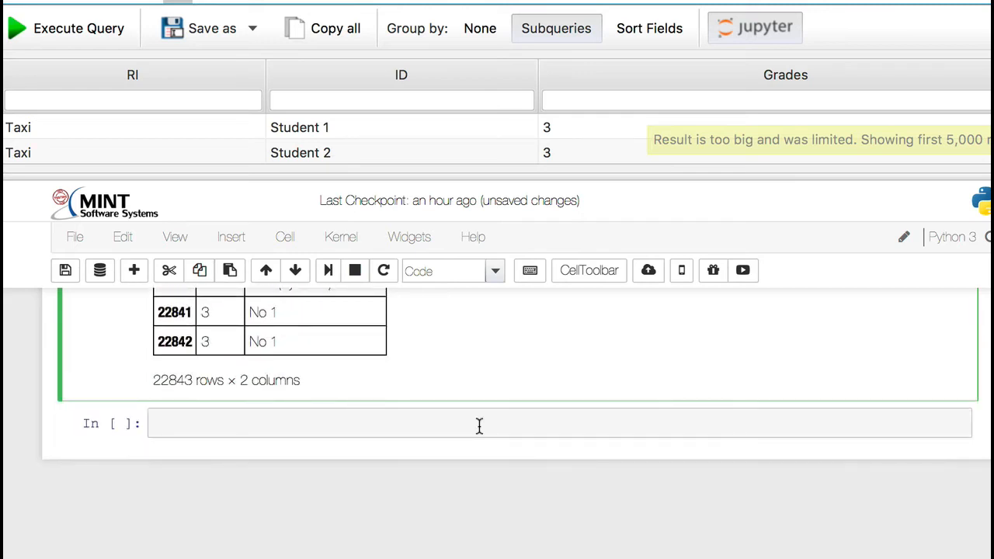
{"action": "left_click", "coordinate": [264, 420]}
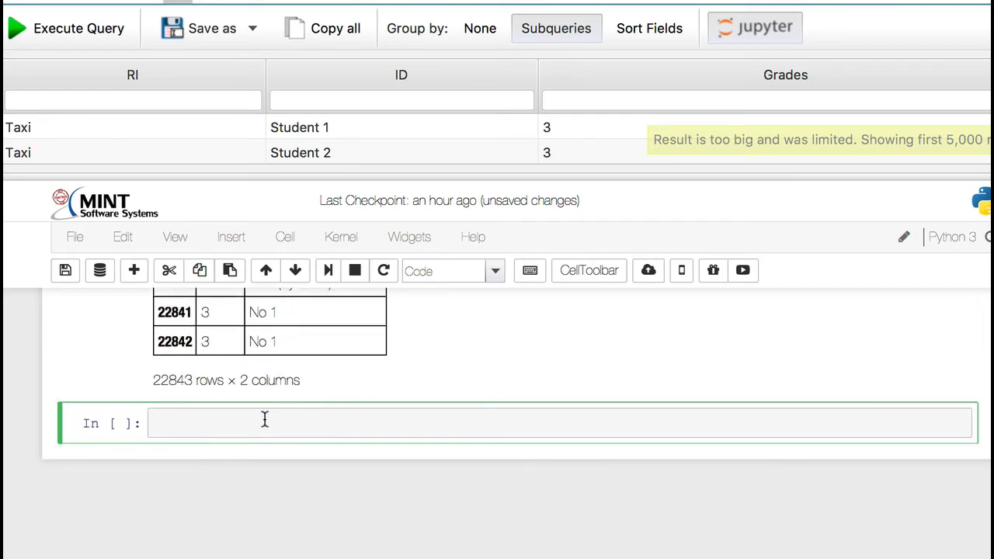
{"action": "left_click", "coordinate": [489, 273]}
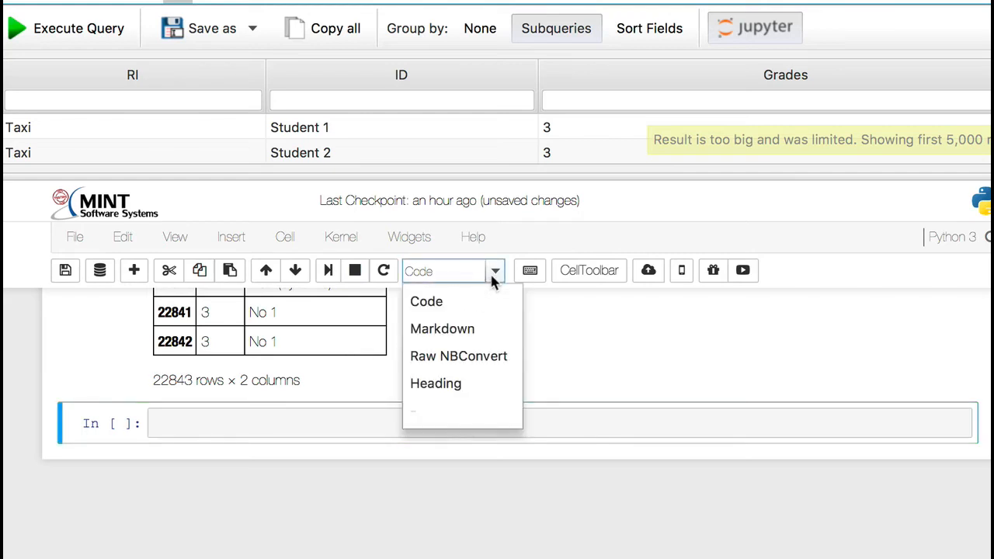
{"action": "left_click", "coordinate": [473, 331]}
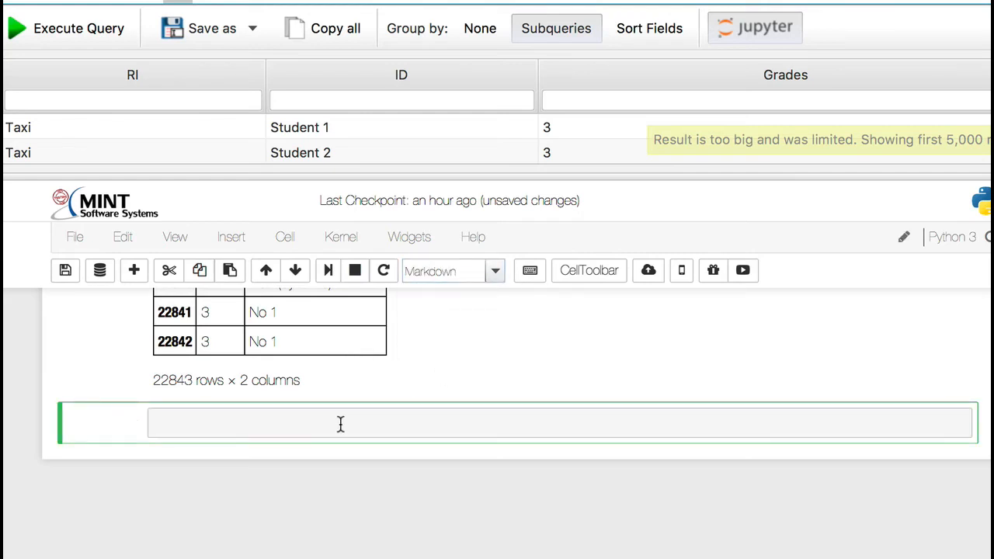
{"action": "type", "text": "select"}
{"action": "key", "text": "BackSpace"}
{"action": "key", "text": "BackSpace"}
{"action": "key", "text": "BackSpace"}
{"action": "key", "text": "BackSpace"}
{"action": "key", "text": "BackSpace"}
{"action": "key", "text": "BackSpace"}
{"action": "key", "text": "BackSpace"}
{"action": "type", "text": "## "}
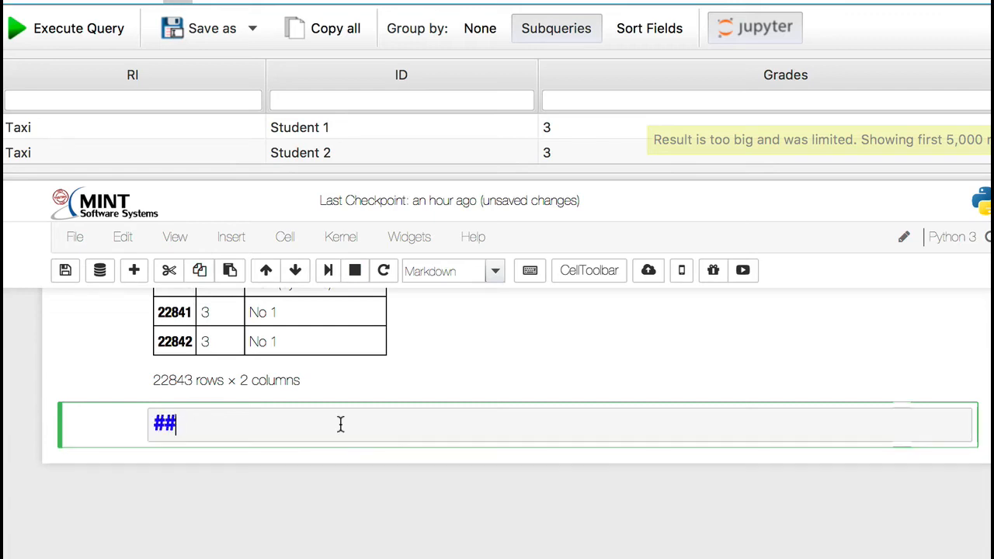
{"action": "type", "text": "select "}
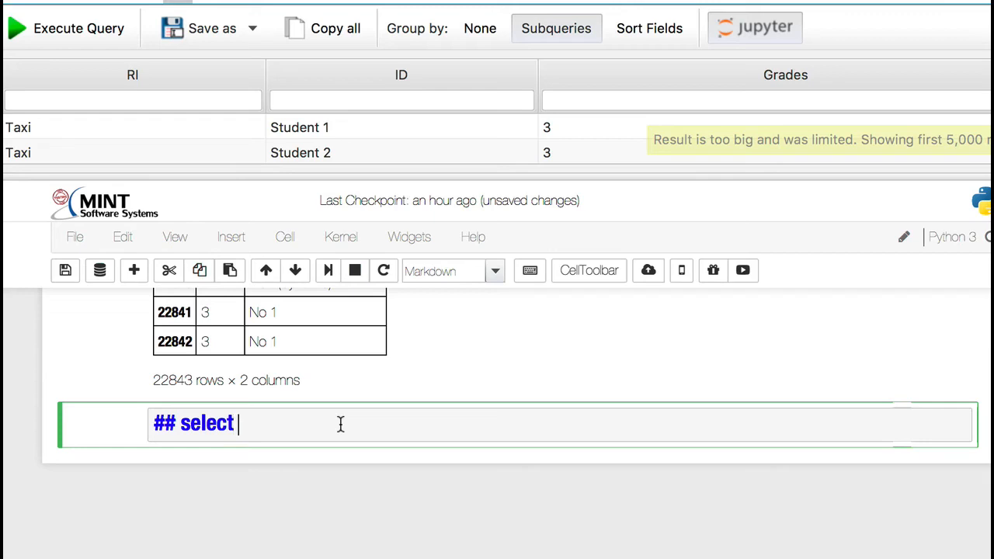
{"action": "type", "text": "* from "}
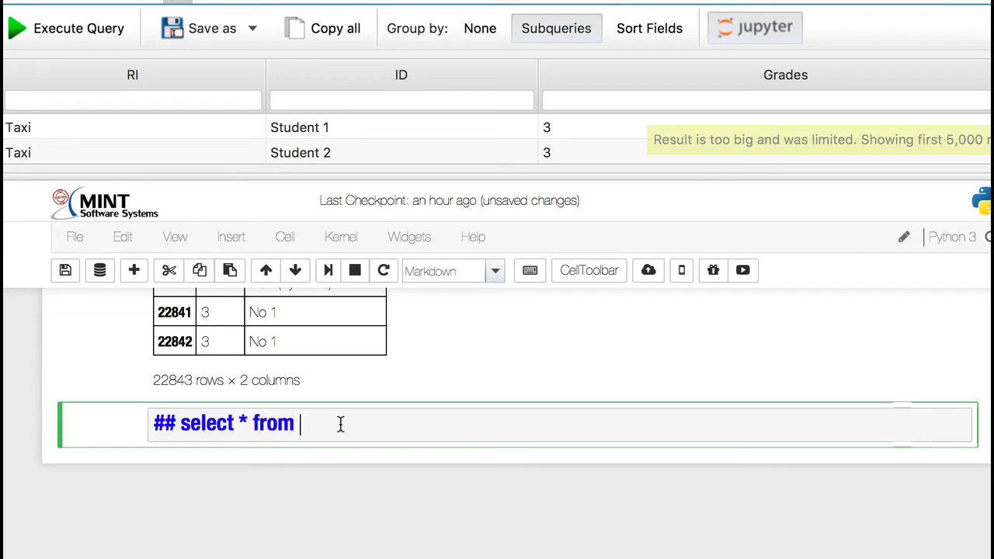
{"action": "type", "text": "mint_df w"}
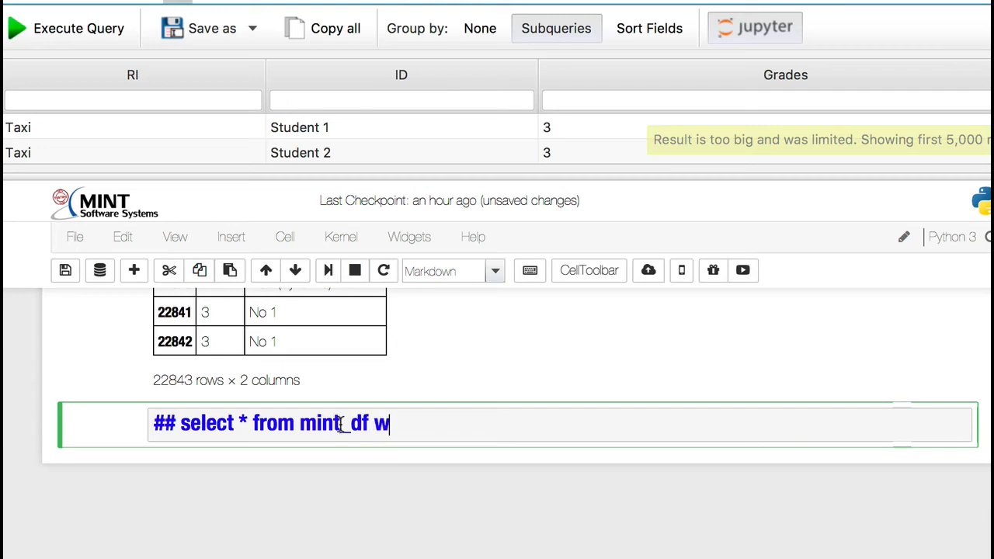
{"action": "type", "text": "here"}
{"action": "type", "text": "Grades "}
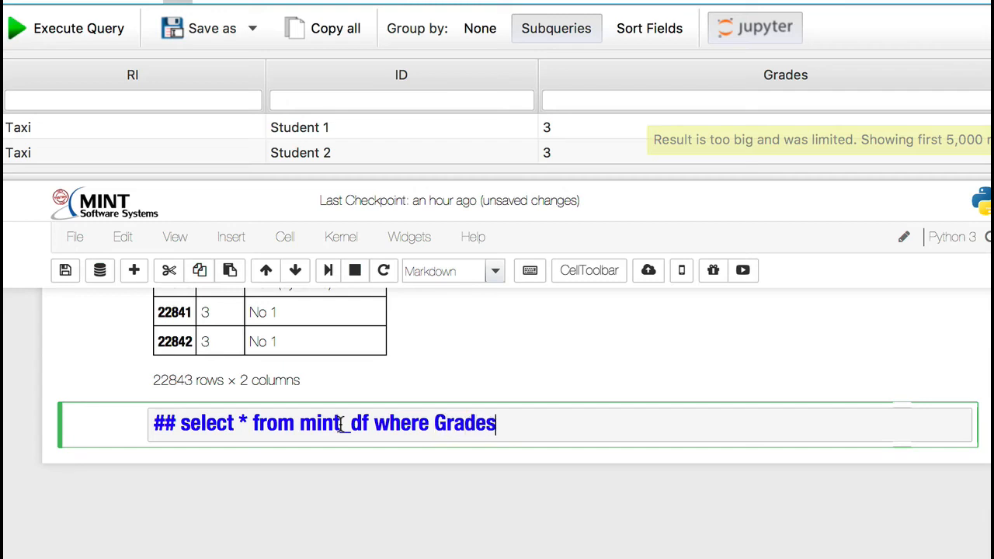
{"action": "type", "text": "= 3"}
{"action": "key", "text": "shift+Return"}
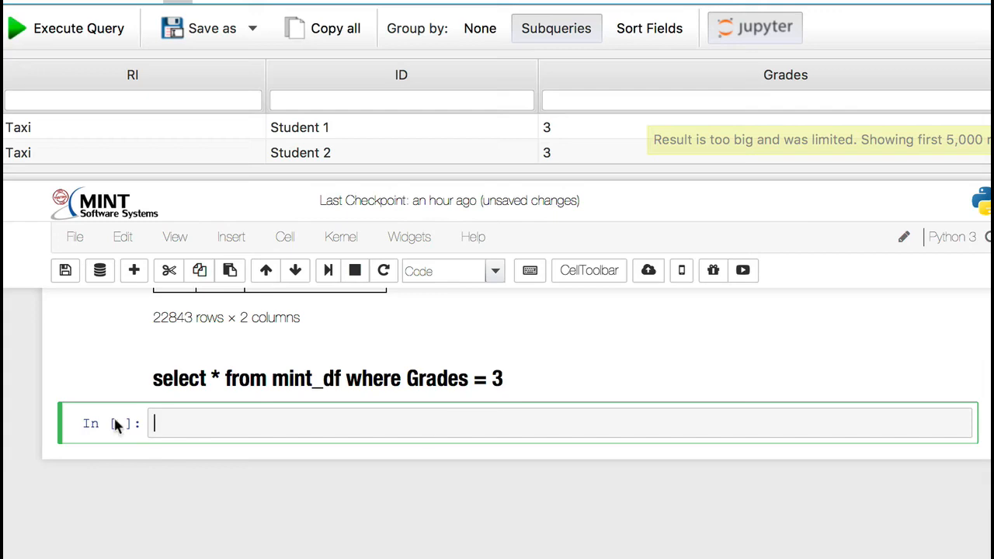
- Run mint_df['Grades'] == '3' in the code cell under the new heading to output the comparison for every row
{"action": "type", "text": "mint_df["}
{"action": "type", "text": "'Grades"}
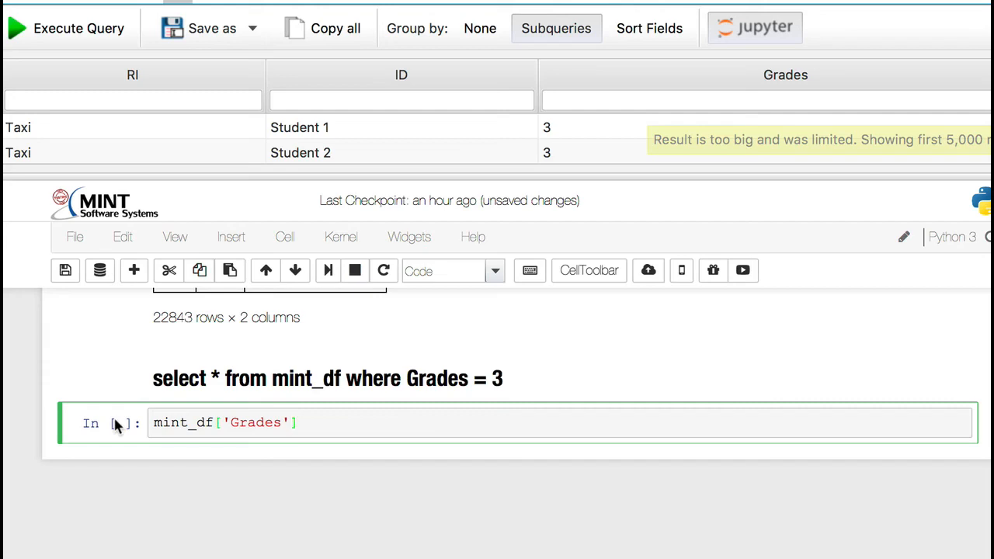
{"action": "type", "text": "== '3"}
{"action": "key", "text": "shift+Return"}
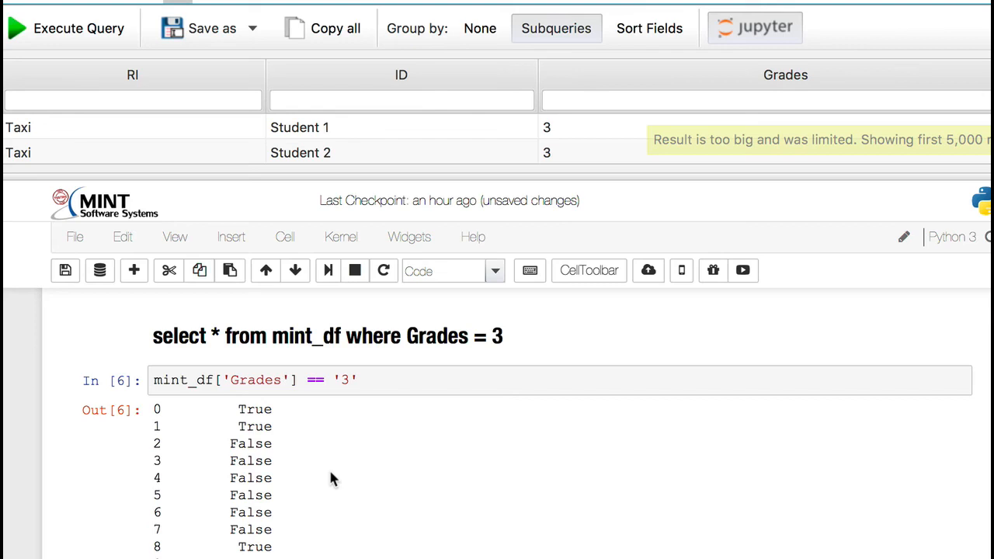
- Wrap the comparison as mint_df[mint_df['Grades'] == '3'] in the same cell and rerun it to output only the matching rows
{"action": "left_click_drag", "start_coordinate": [367, 380], "coordinate": [163, 379]}
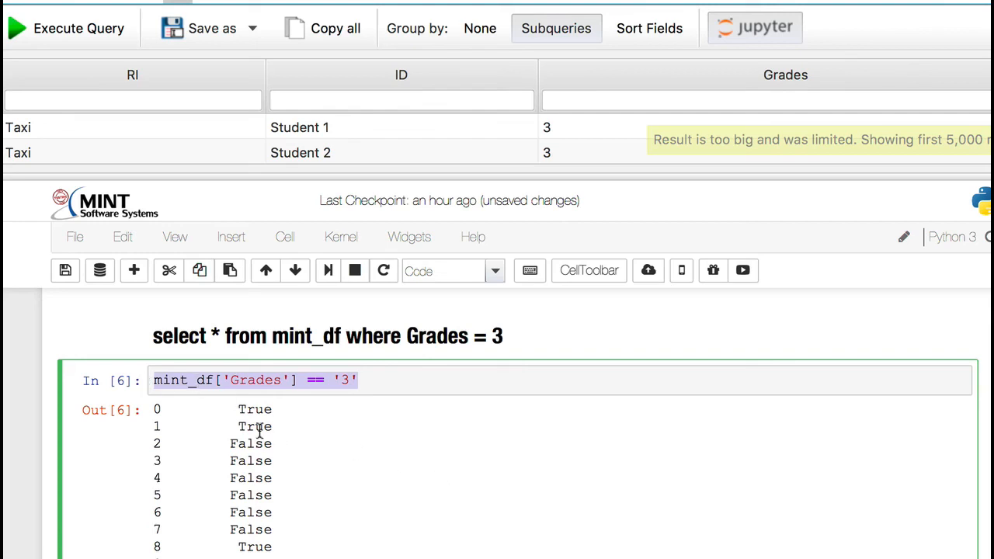
{"action": "left_click", "coordinate": [153, 381]}
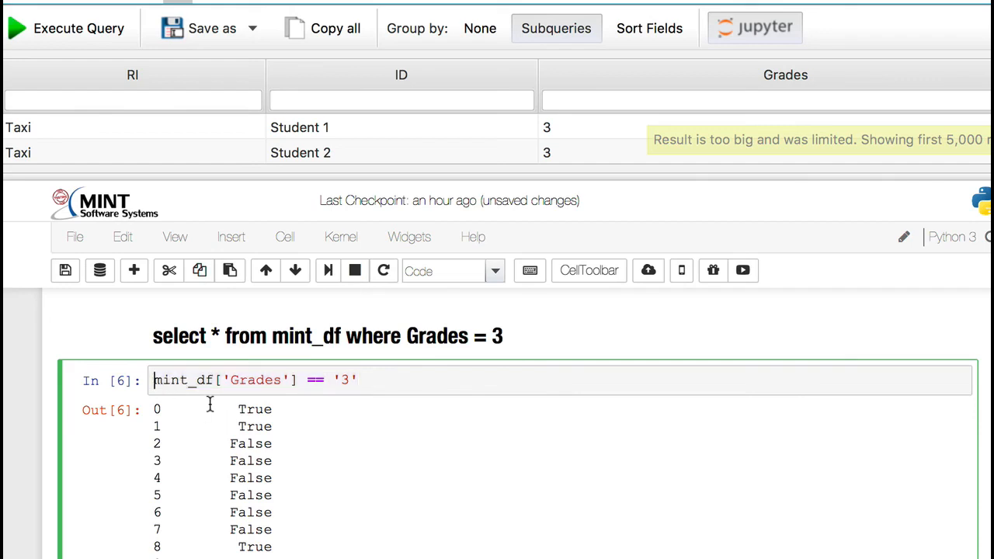
{"action": "type", "text": "mint_df"}
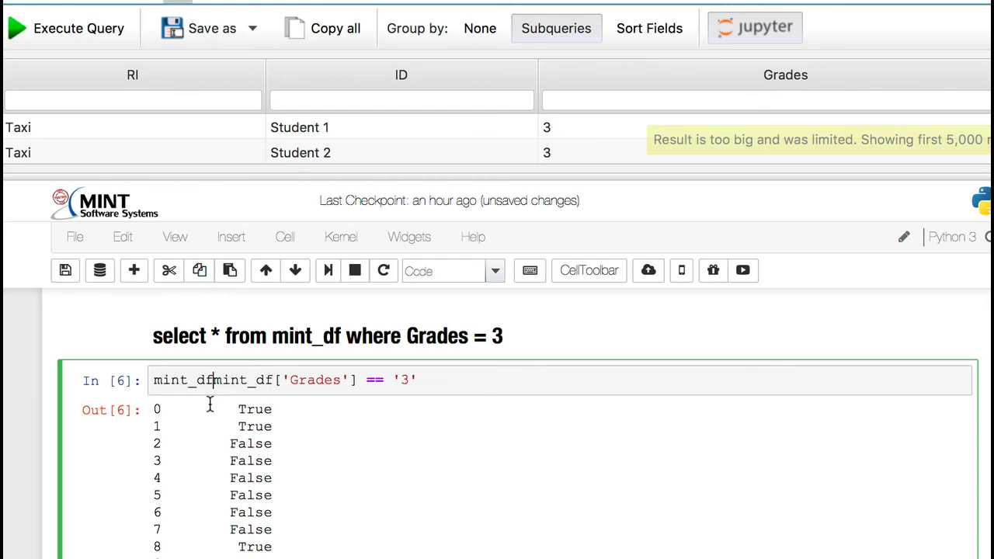
{"action": "type", "text": "["}
{"action": "left_click", "coordinate": [431, 383]}
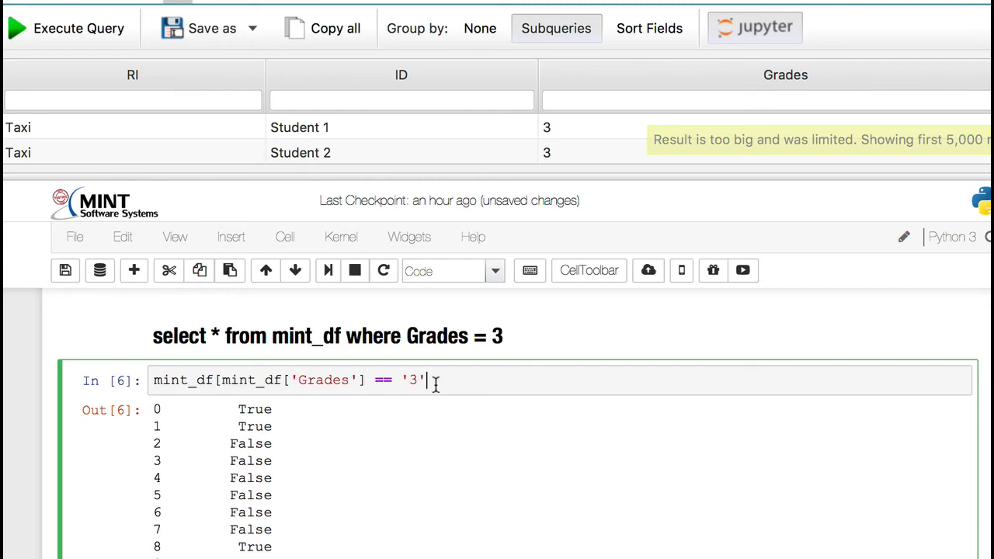
{"action": "type", "text": "]"}
{"action": "key", "text": "shift+Return"}
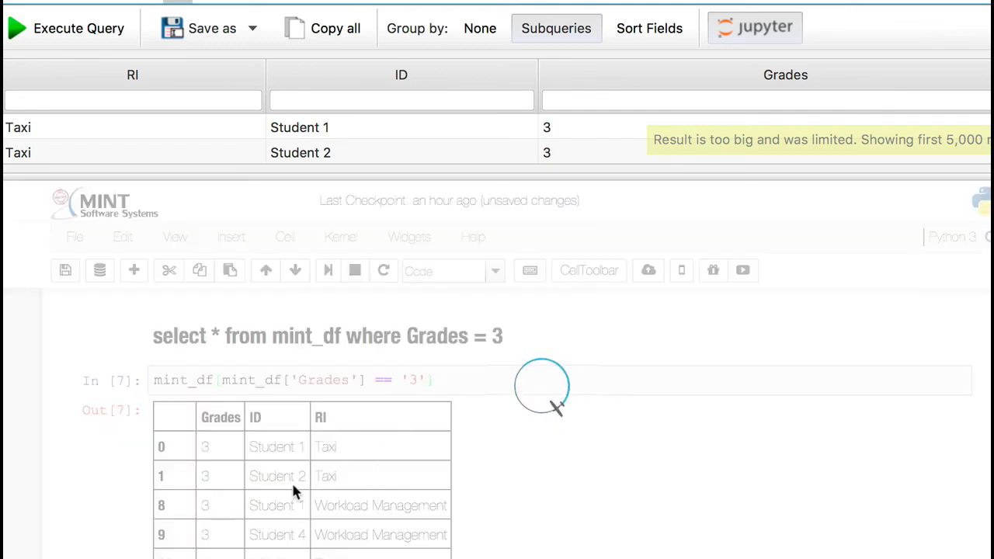
- Copy the mint_df[mint_df['Grades'] == '3'] expression into the empty cell below the filtered table
{"action": "scroll", "coordinate": [241, 458], "scroll_direction": "down", "scroll_amount": 3}
{"action": "scroll", "coordinate": [241, 458], "scroll_direction": "down", "scroll_amount": 3}
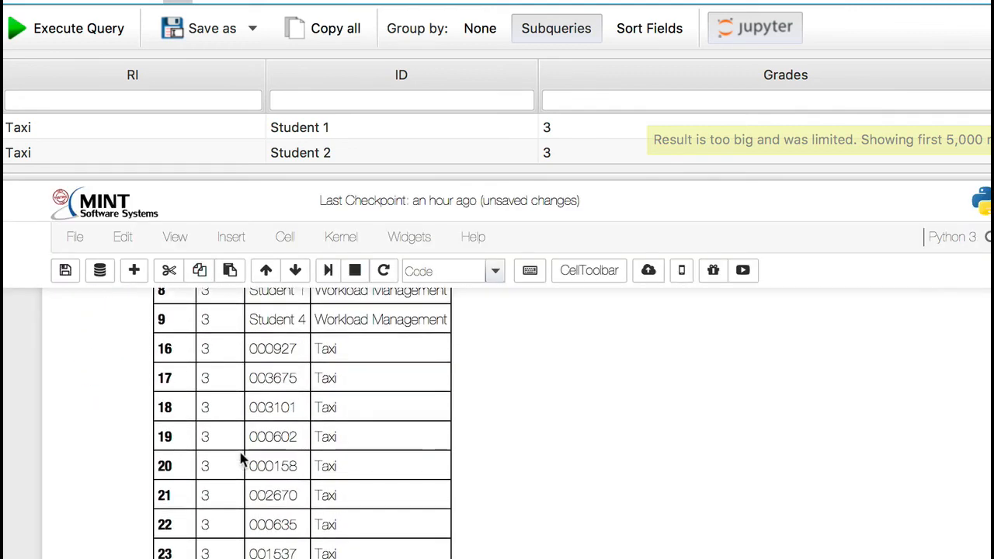
{"action": "scroll", "coordinate": [237, 473], "scroll_direction": "up", "scroll_amount": 7}
{"action": "scroll", "coordinate": [226, 499], "scroll_direction": "down", "scroll_amount": 10}
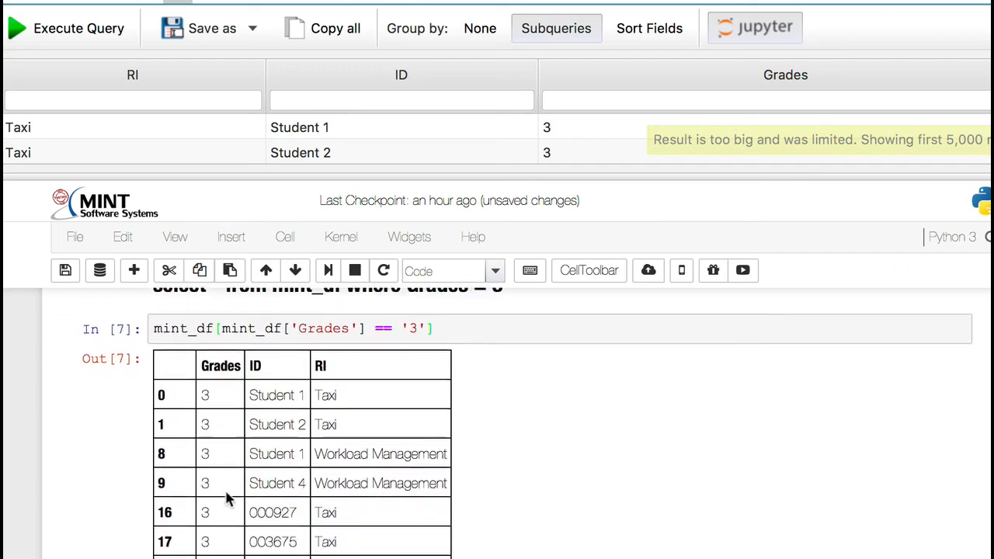
{"action": "scroll", "coordinate": [226, 500], "scroll_direction": "up", "scroll_amount": 10}
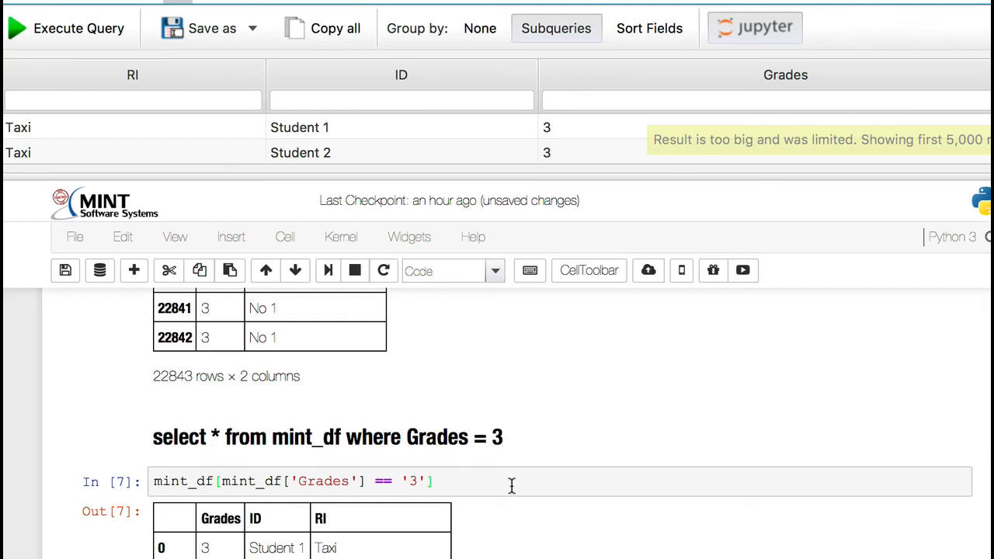
{"action": "left_click_drag", "start_coordinate": [439, 482], "coordinate": [145, 483]}
{"action": "key", "text": "ctrl+c"}
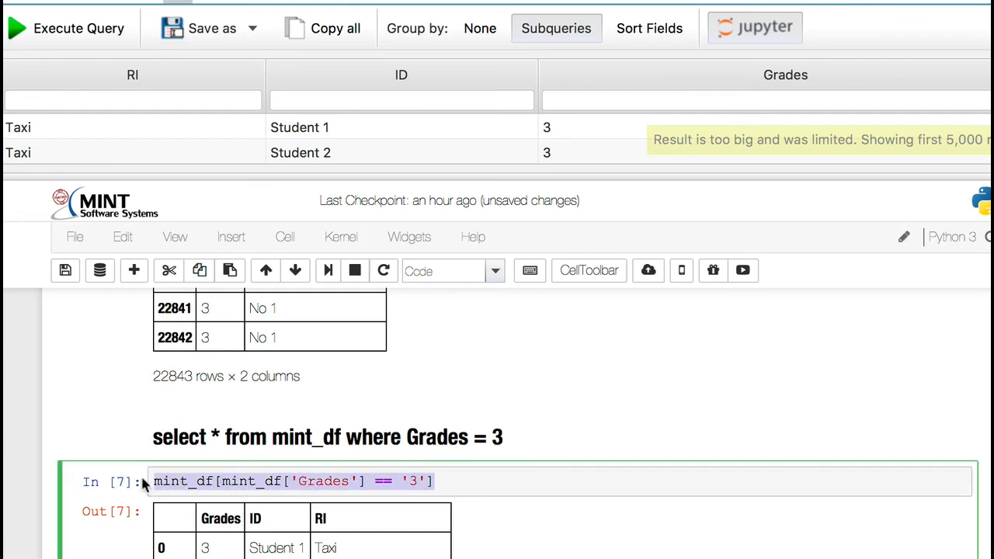
{"action": "scroll", "coordinate": [538, 502], "scroll_direction": "down", "scroll_amount": 20}
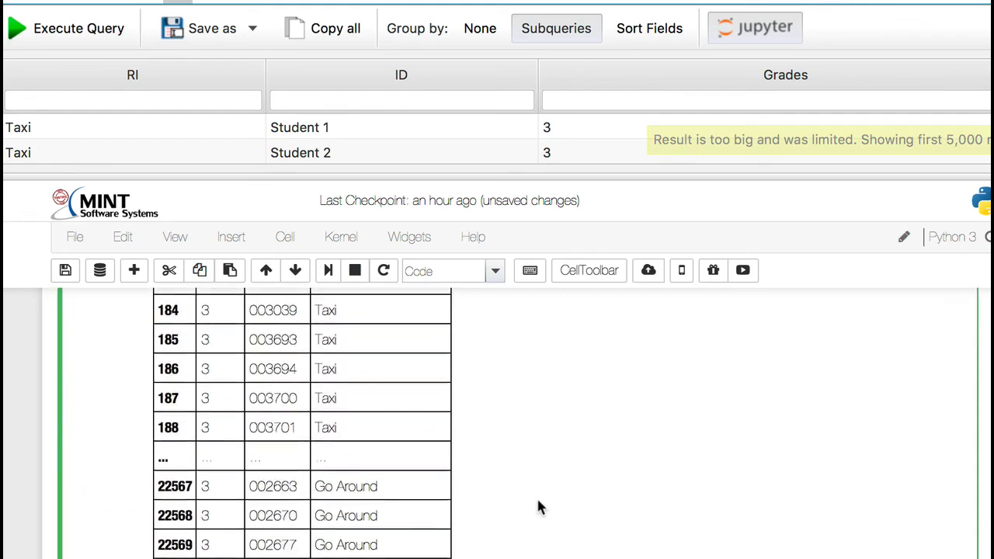
{"action": "scroll", "coordinate": [540, 506], "scroll_direction": "down", "scroll_amount": 2}
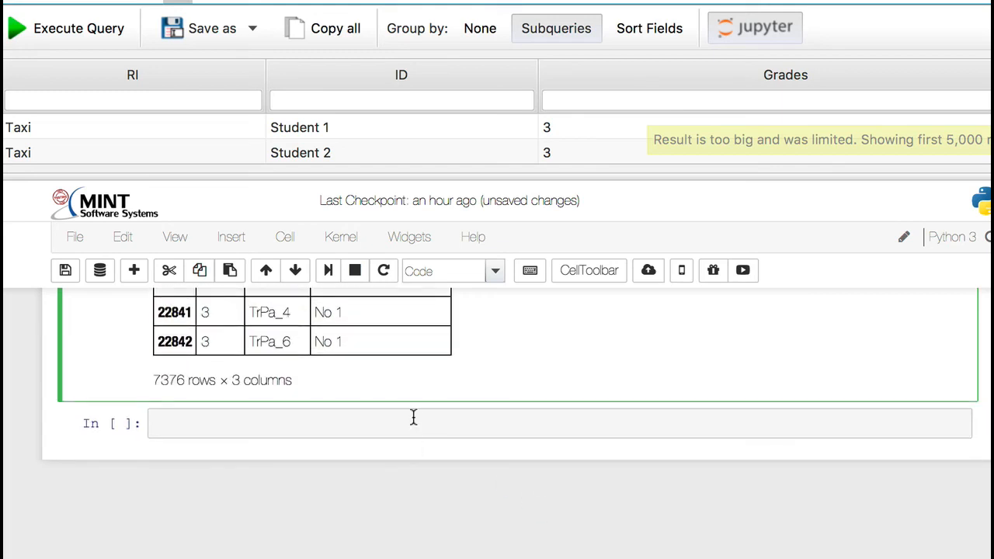
{"action": "left_click", "coordinate": [413, 418]}
{"action": "key", "text": "ctrl+v"}
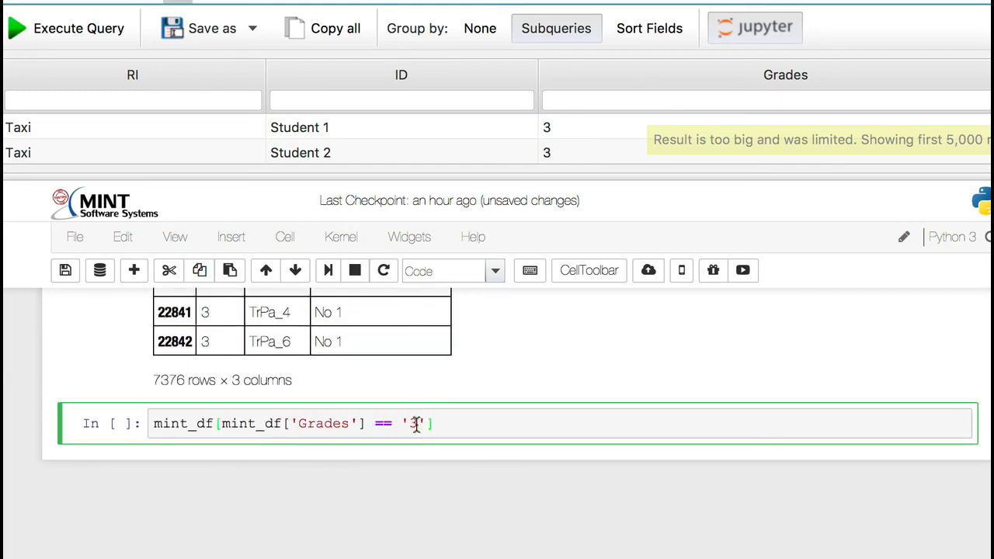
- Try a numeric comparison by changing the copied expression to mint_df[mint_df['Grades'] > 3] and running it
{"action": "left_click_drag", "start_coordinate": [396, 421], "coordinate": [375, 422]}
{"action": "type", "text": ">"}
{"action": "left_click", "coordinate": [402, 423]}
{"action": "key", "text": "BackSpace"}
{"action": "key", "text": "Right"}
{"action": "key", "text": "Right"}
{"action": "key", "text": "BackSpace"}
{"action": "key", "text": "shift+Return"}
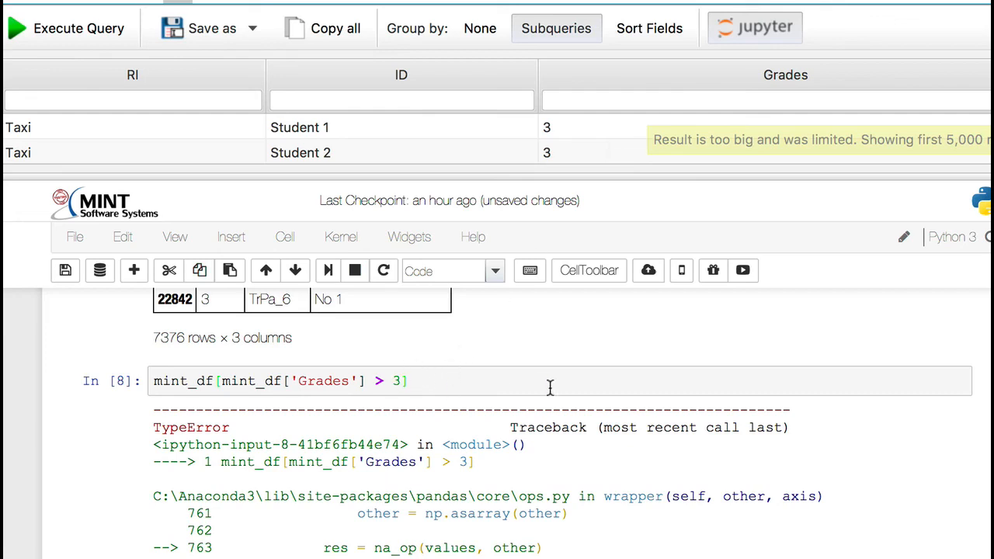
- Cut the cell containing mint_df[mint_df['Grades'] > 3] from the notebook
{"action": "scroll", "coordinate": [549, 387], "scroll_direction": "up", "scroll_amount": 1}
{"action": "left_click", "coordinate": [498, 388]}
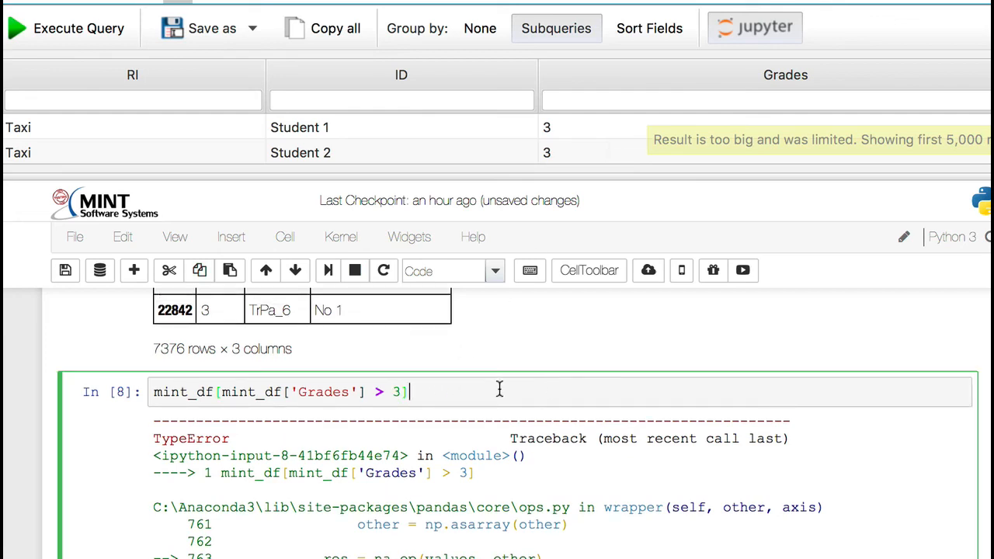
{"action": "left_click", "coordinate": [170, 271]}
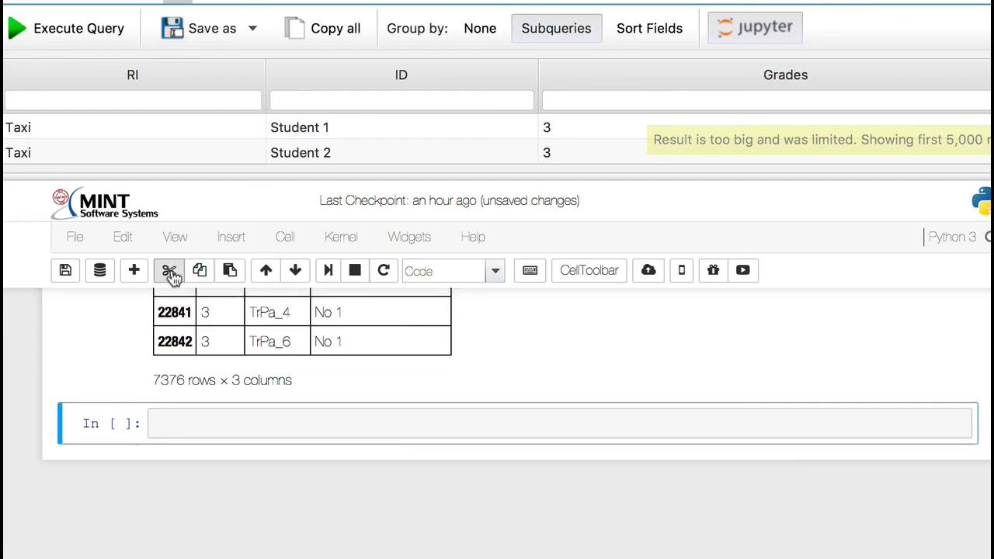
- Save the notebook with a new checkpoint
{"action": "scroll", "coordinate": [130, 328], "scroll_direction": "up", "scroll_amount": 5}
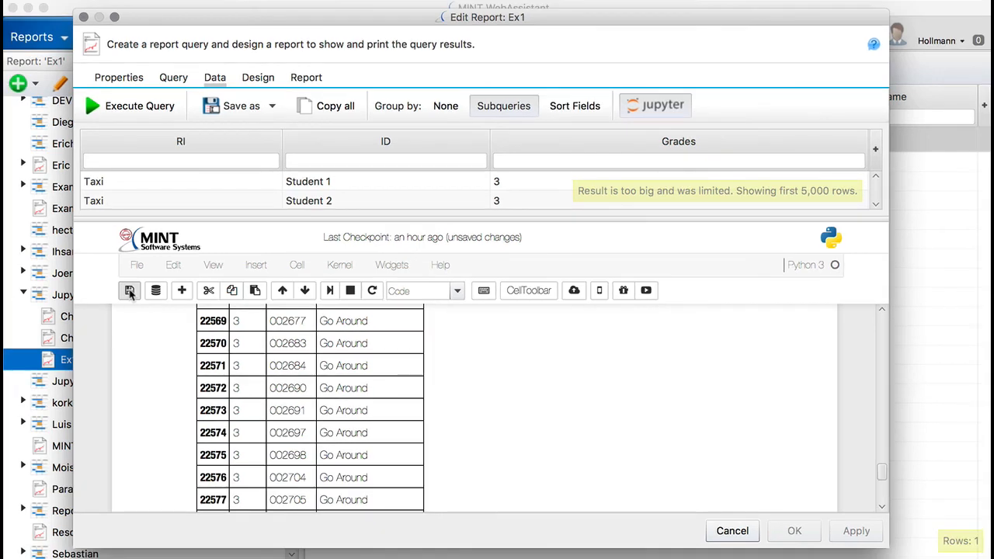
{"action": "left_click", "coordinate": [129, 290]}
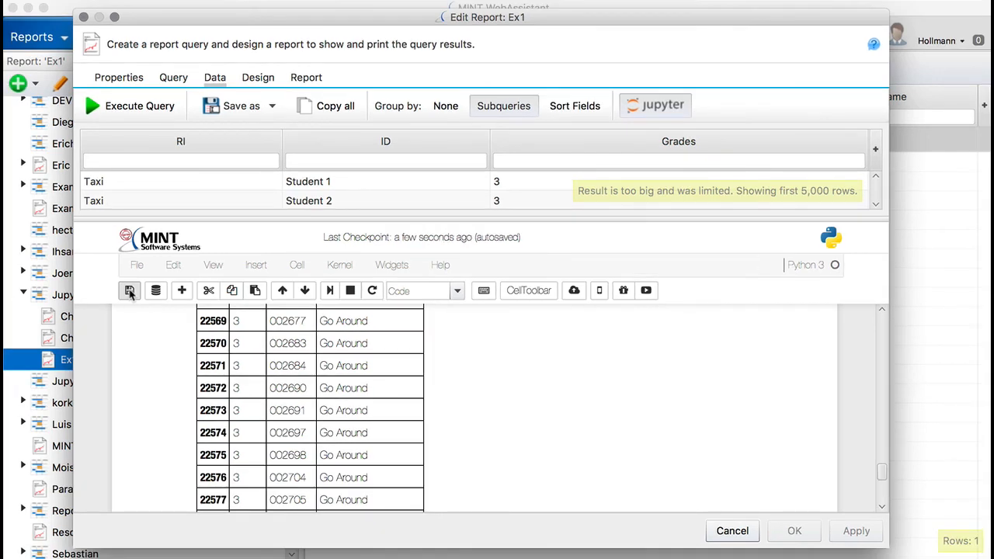